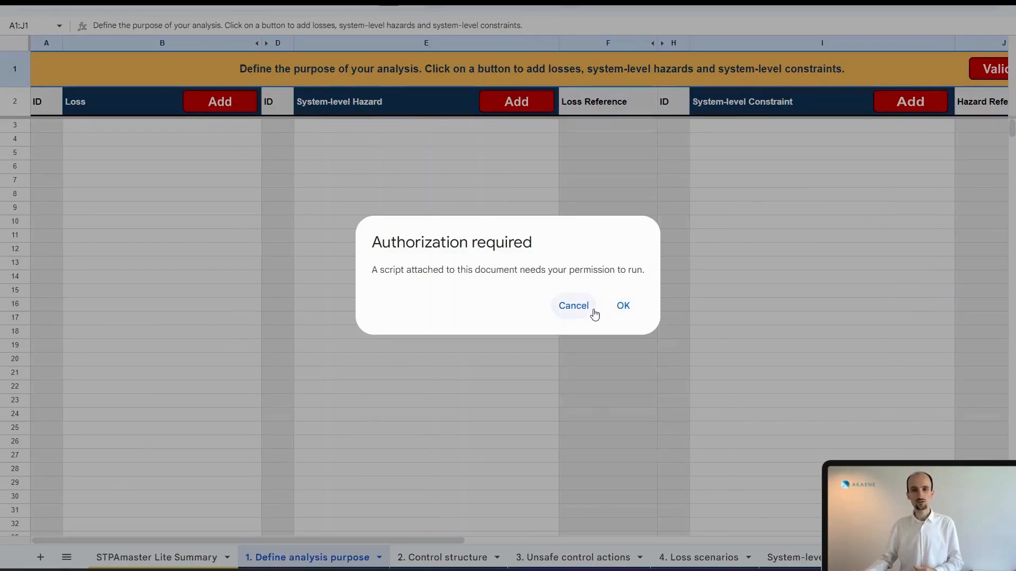
- Authorize the STPAmaster Light script with the company Google account and allow all the access it requests
click(627, 312)
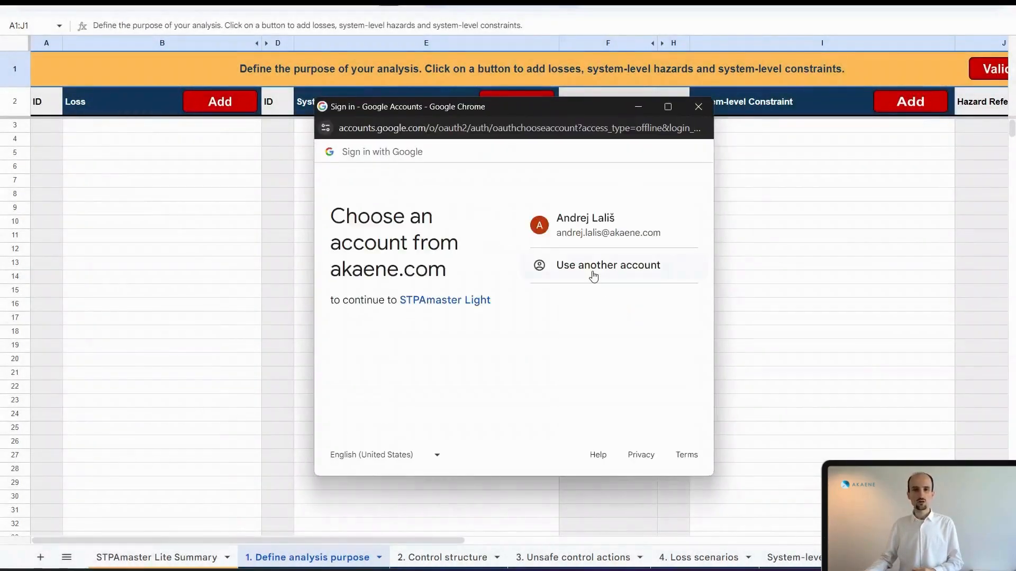
click(593, 229)
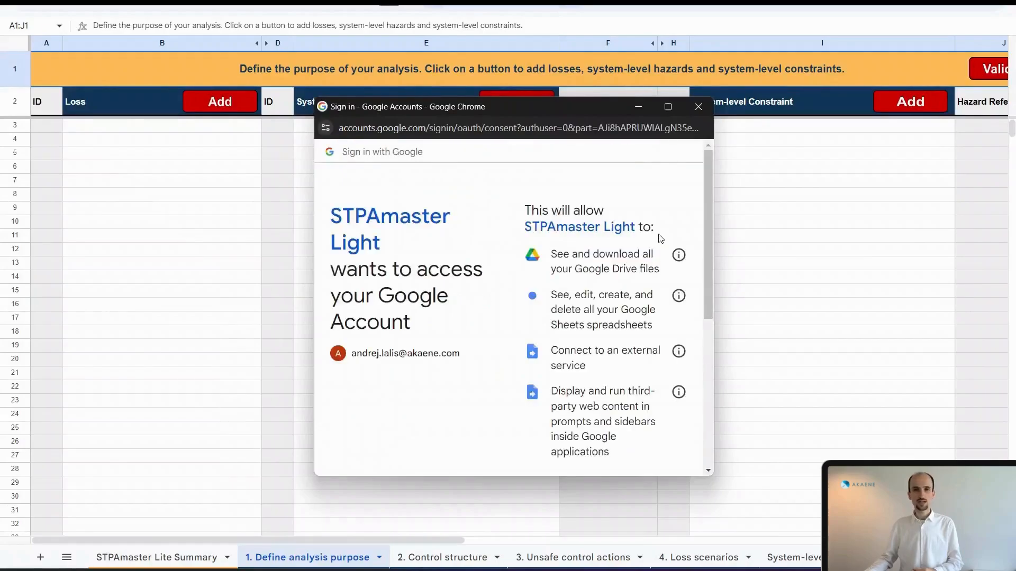
scroll(661, 238, down, 5)
click(619, 395)
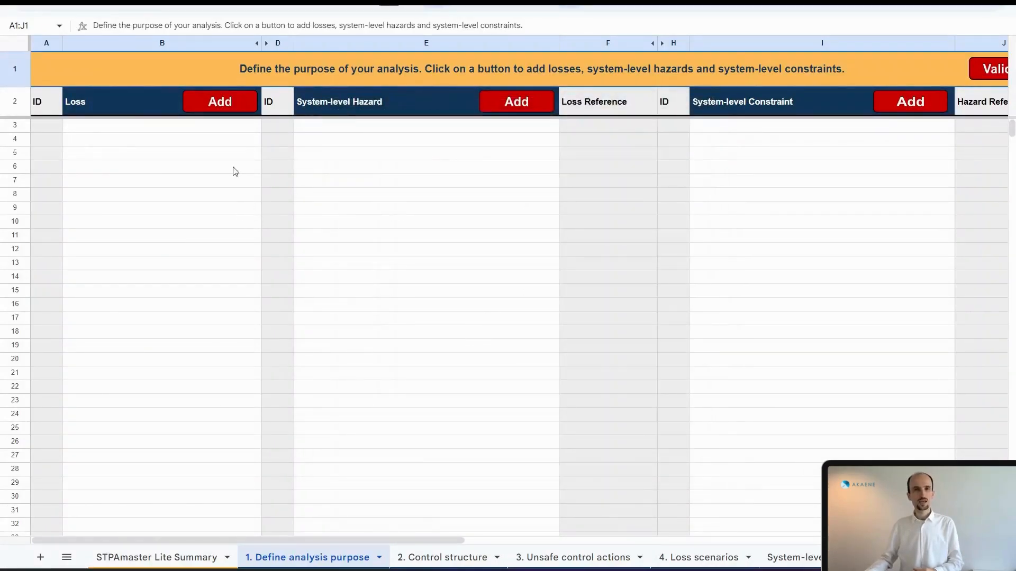
- Add the loss "Loss of human life or serious injuries to people" and continue to another new loss
click(214, 113)
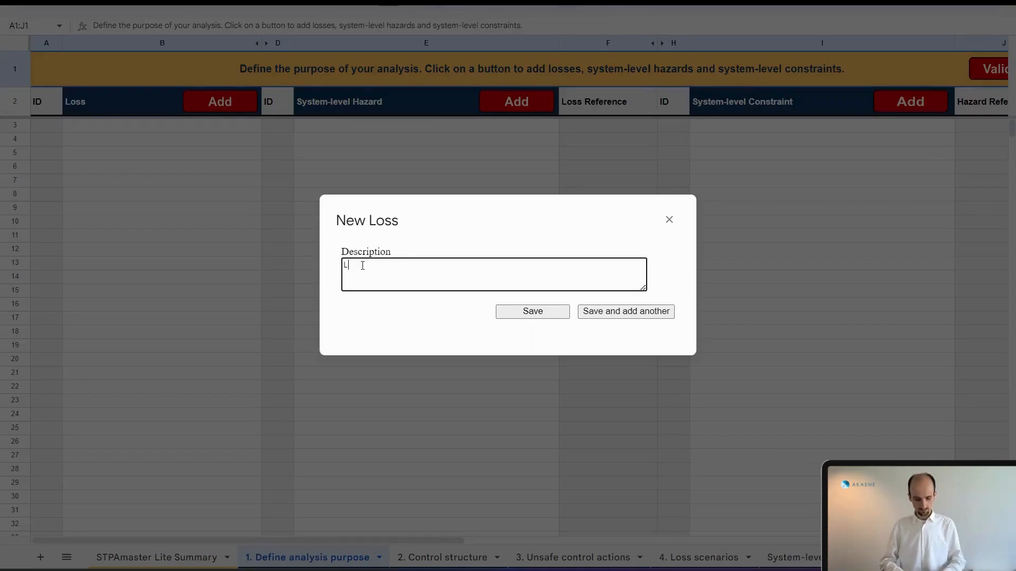
text(oss of human life or )
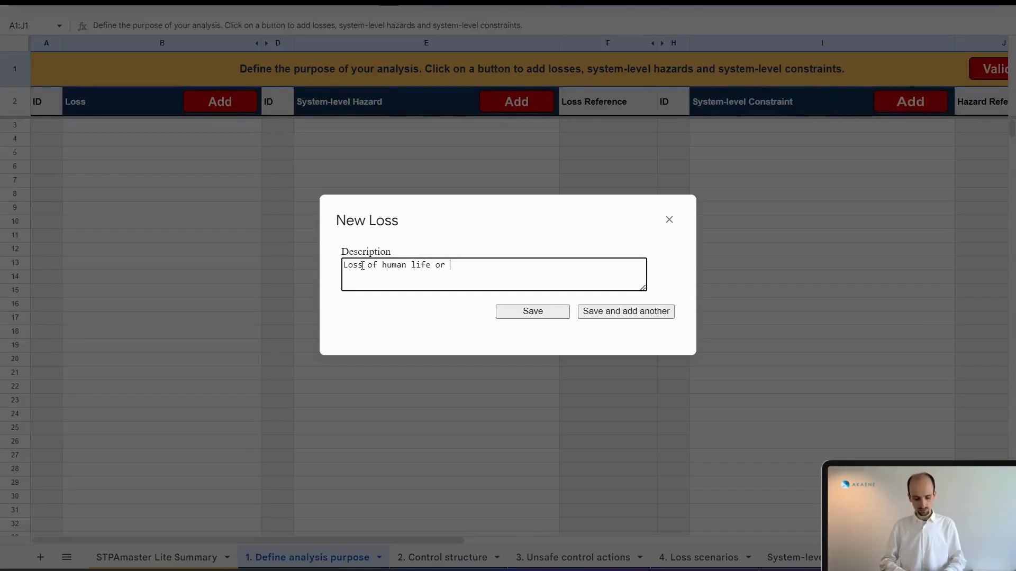
text(serious ijurie)
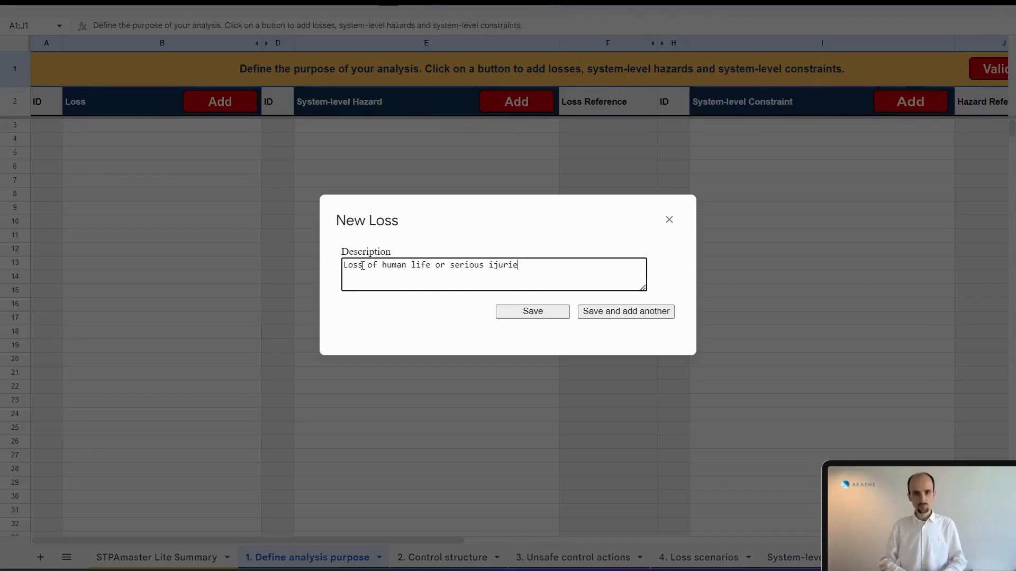
text(s to people)
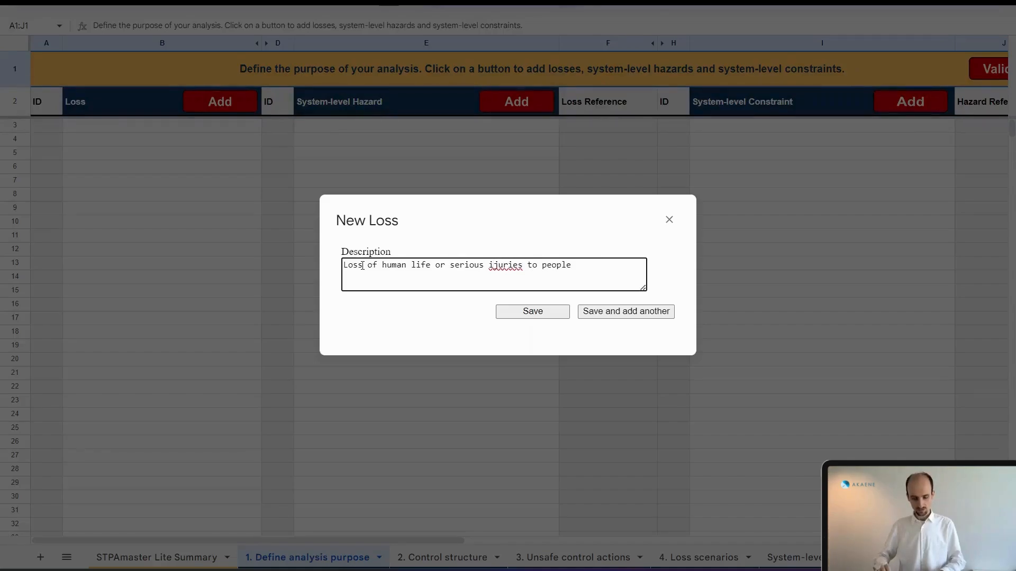
text(n)
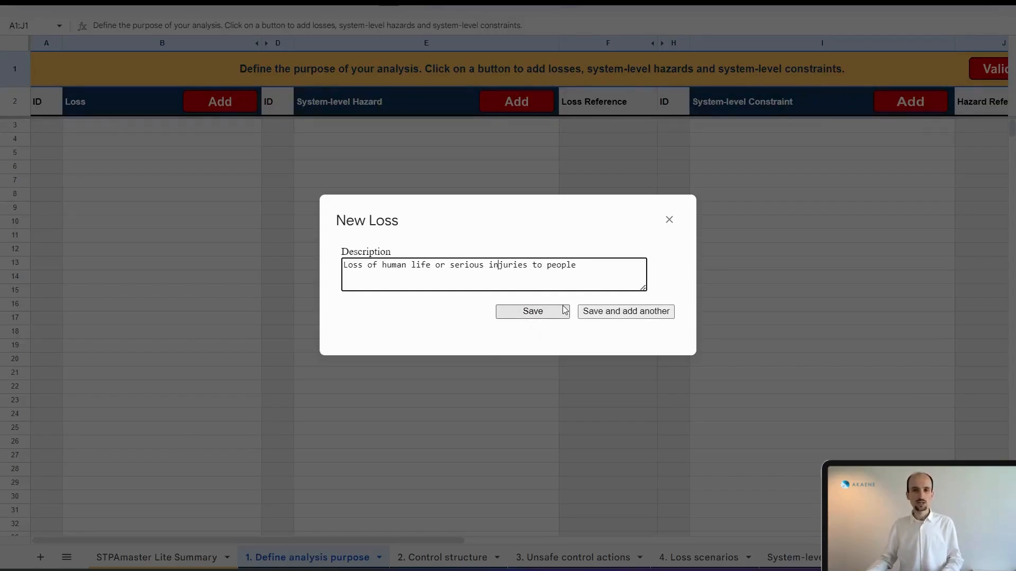
click(607, 313)
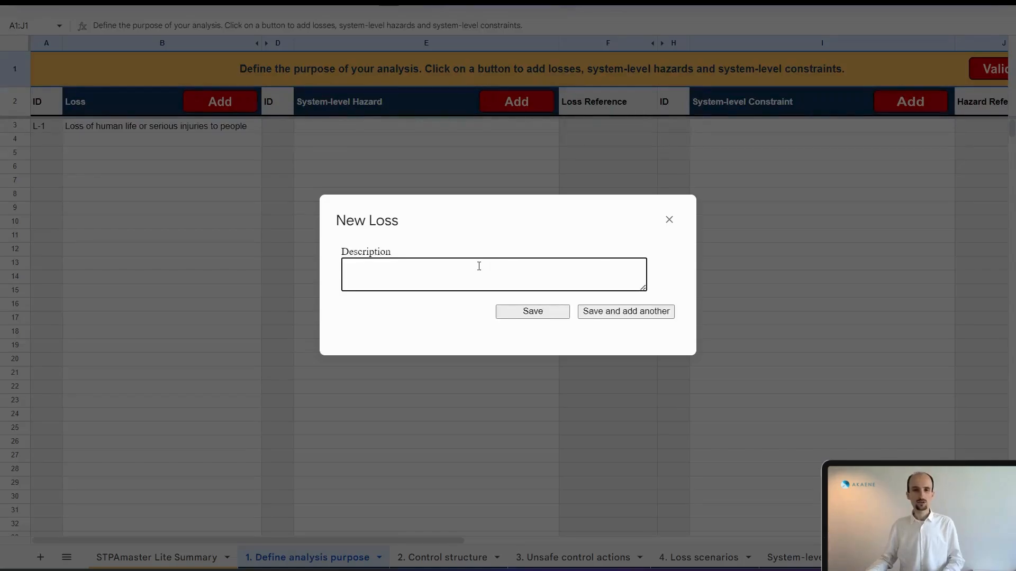
- Describe the second loss as "Damage to the vehicle or objects outside the vehicle" and save it
text(Damage to t)
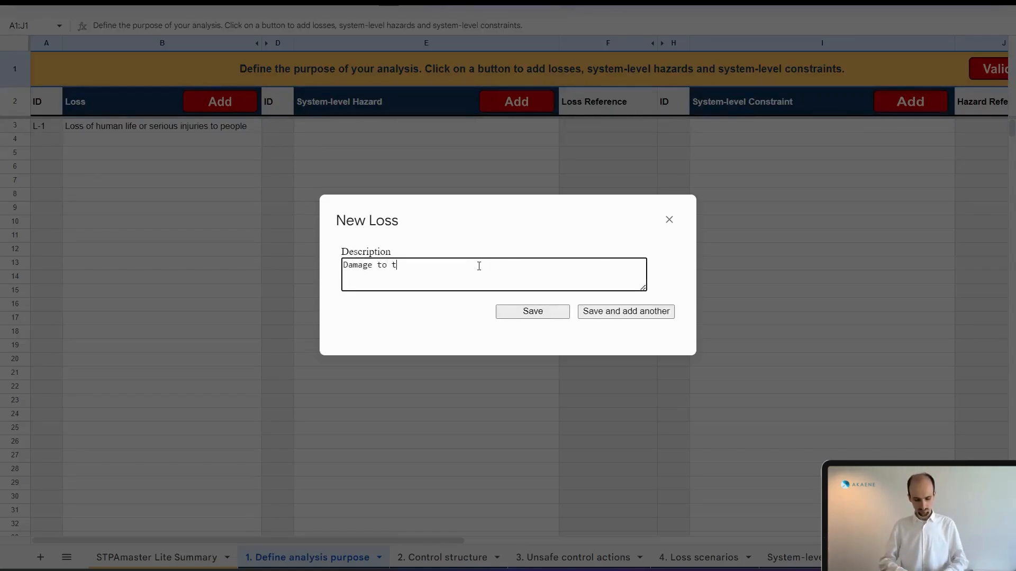
text(he vehicle or)
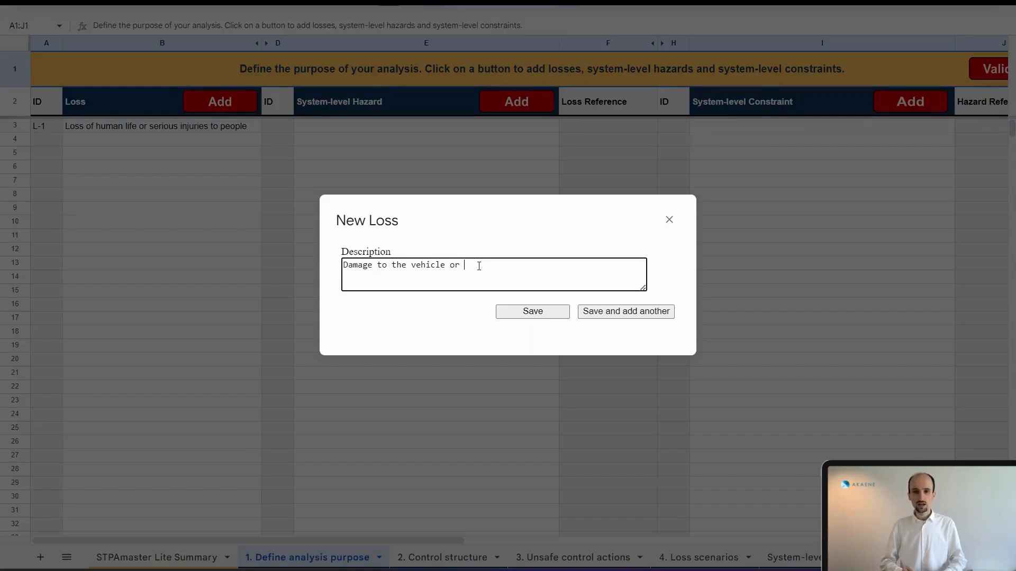
text( objects )
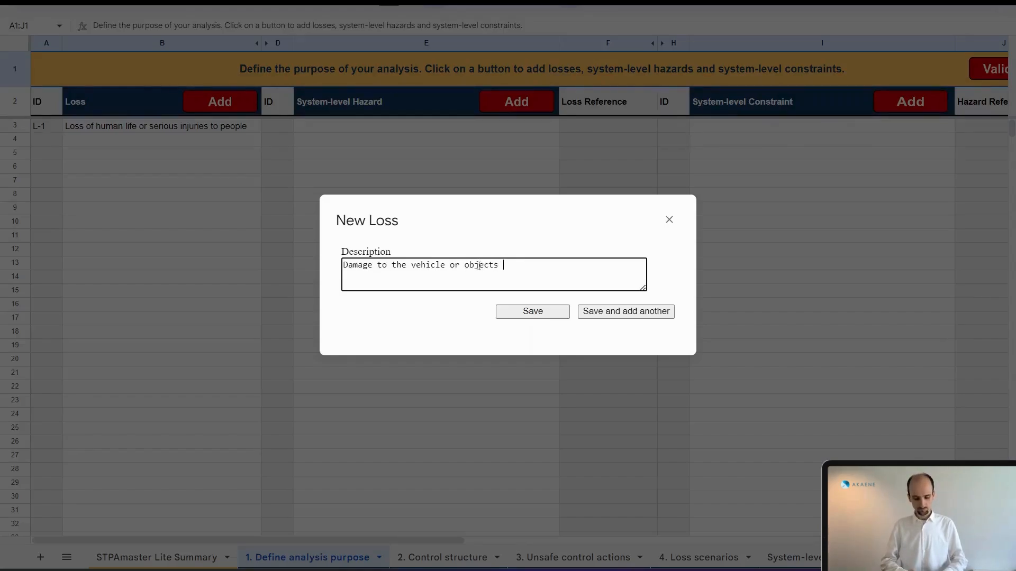
text(outside the vehicle)
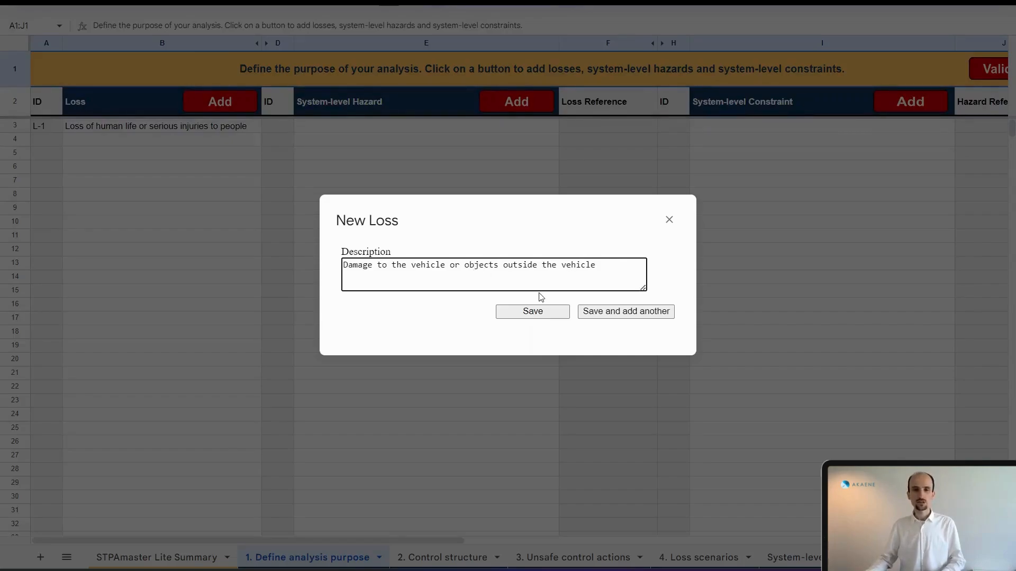
click(520, 318)
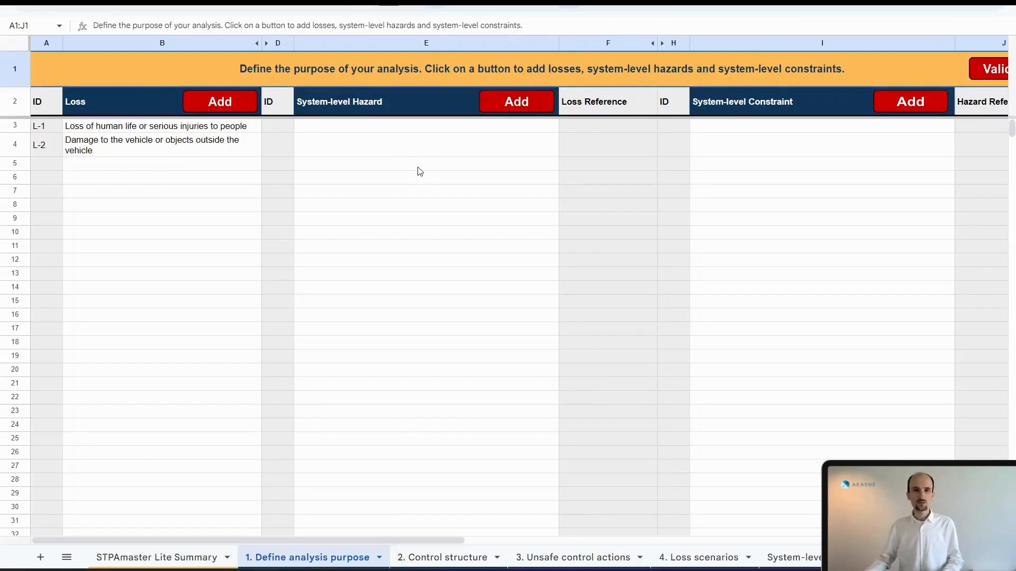
- Start a new system-level hazard described as "Vehicle does not maintain safe distance from nearby objects"
click(518, 109)
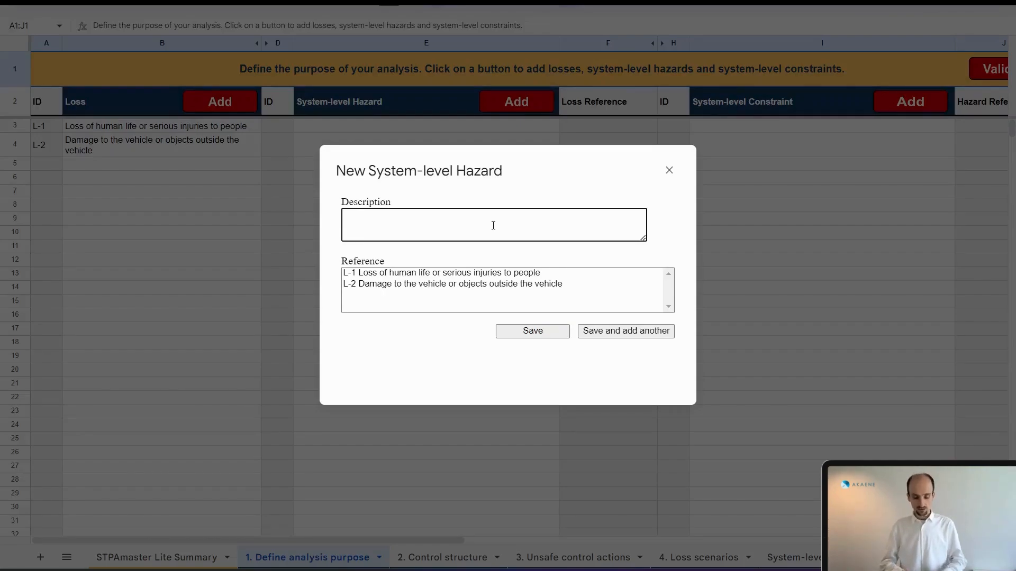
text(ehicle do)
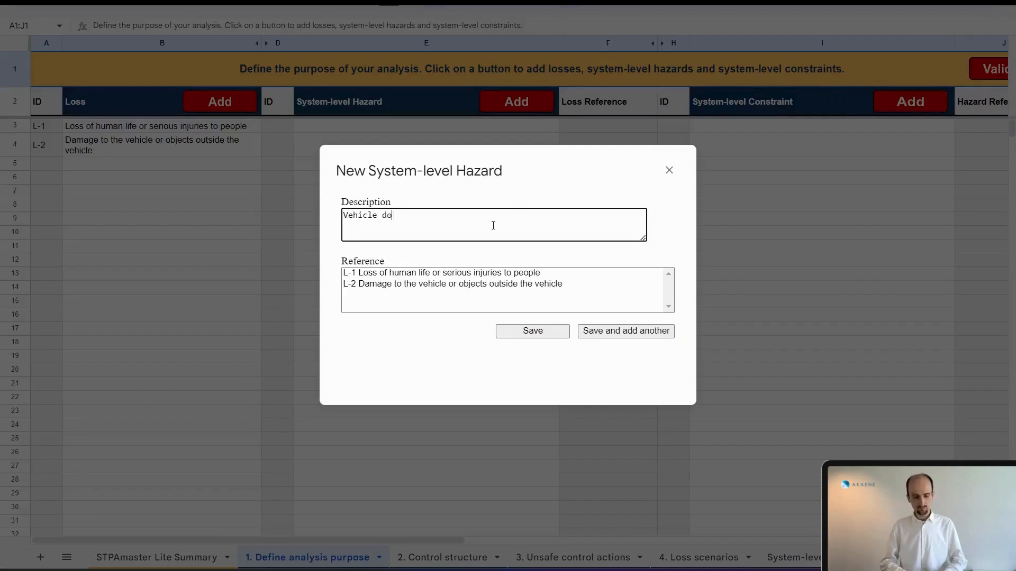
text(es not maintain)
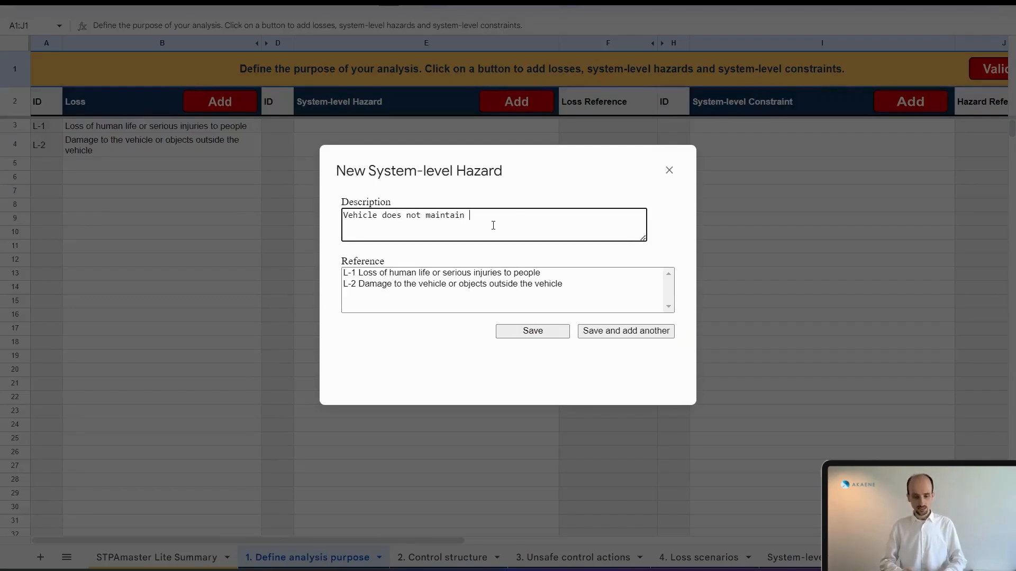
text( safet)
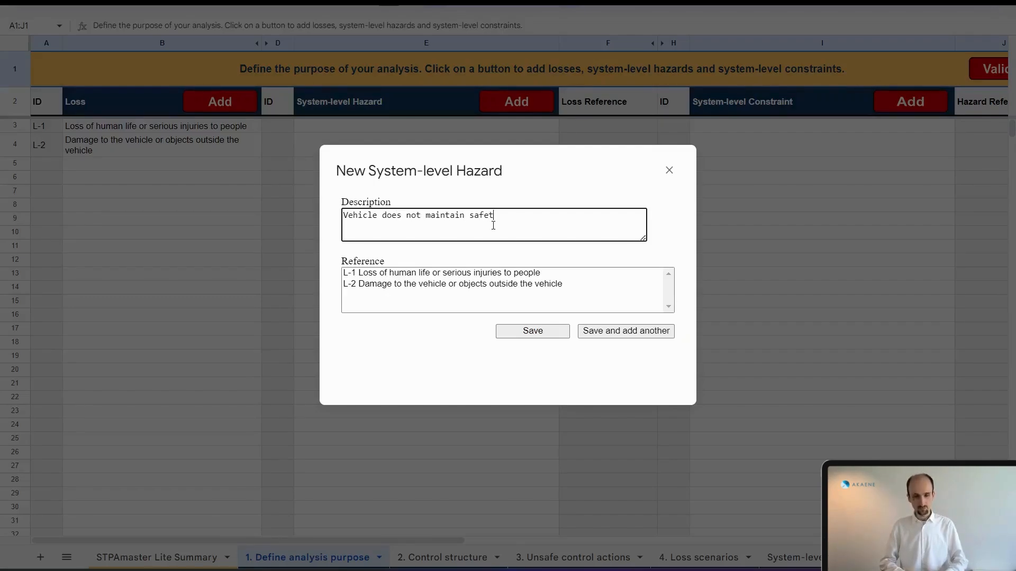
key(BackSpace)
text(e)
key(BackSpace)
key(BackSpace)
text(distance f)
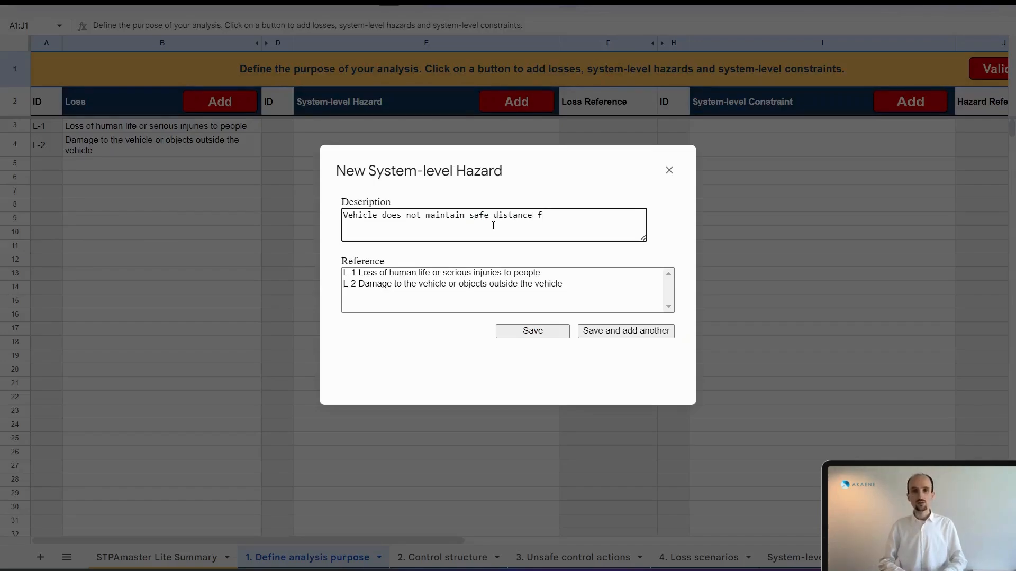
text(rom )
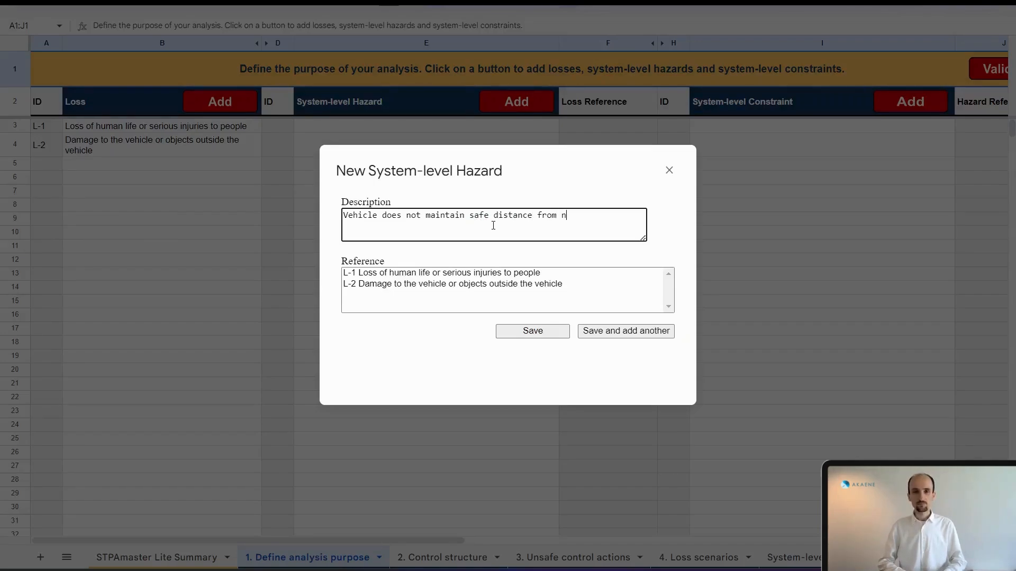
text(nearby)
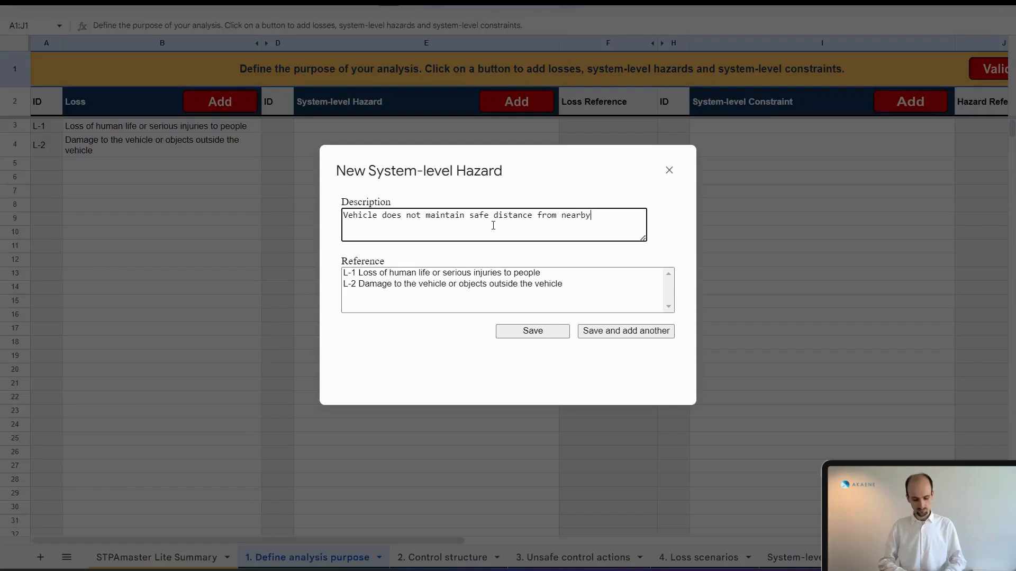
text( objects)
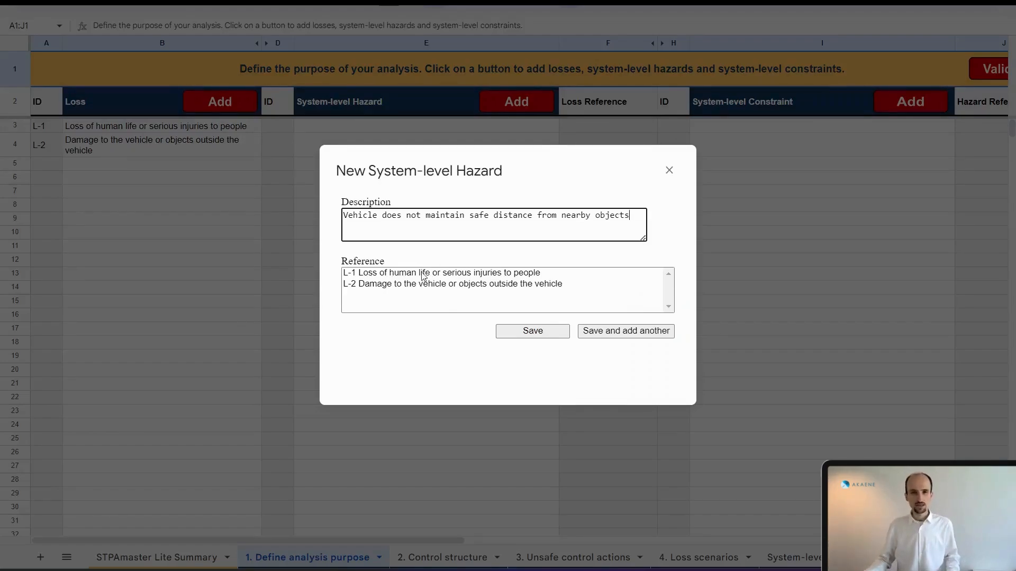
- Reference losses L-1 and L-2 for the safe-distance hazard, then save it and continue to another hazard
click(423, 274)
ctrl+click(427, 286)
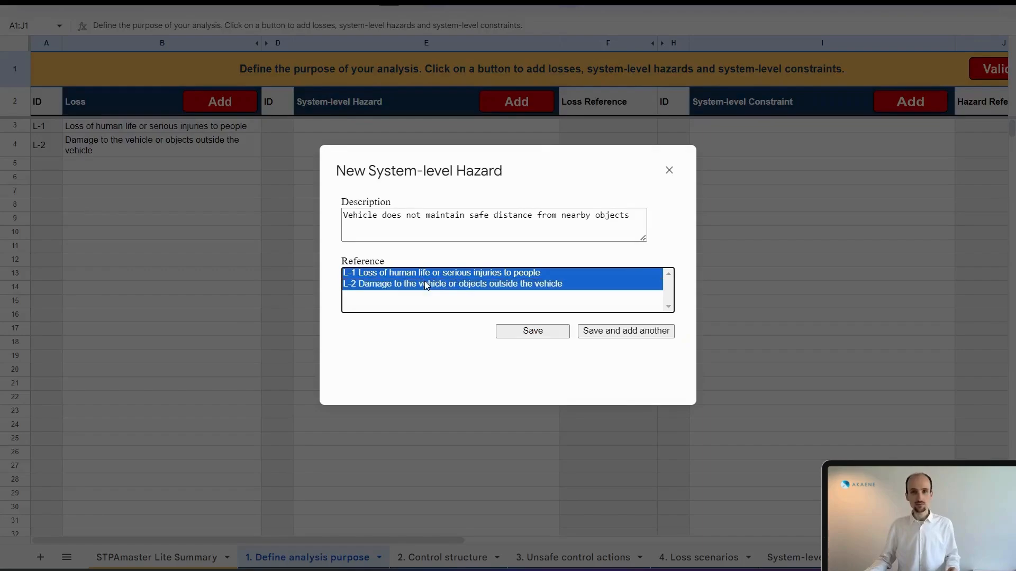
click(601, 337)
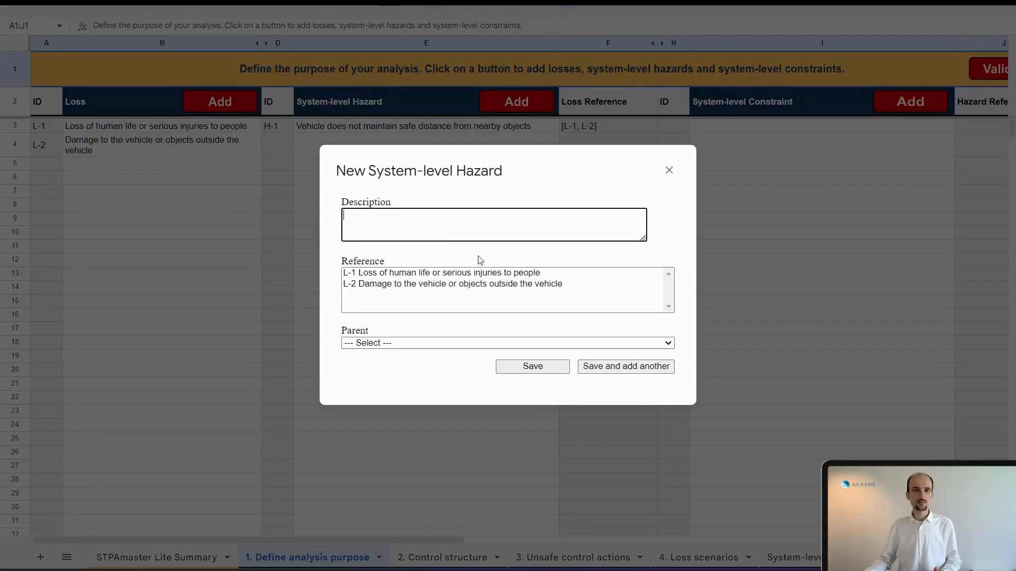
- Describe the second system-level hazard as "Vehicle enters unsafe area/reagion" and reference losses L-1 and L-2
click(461, 227)
text(Veh)
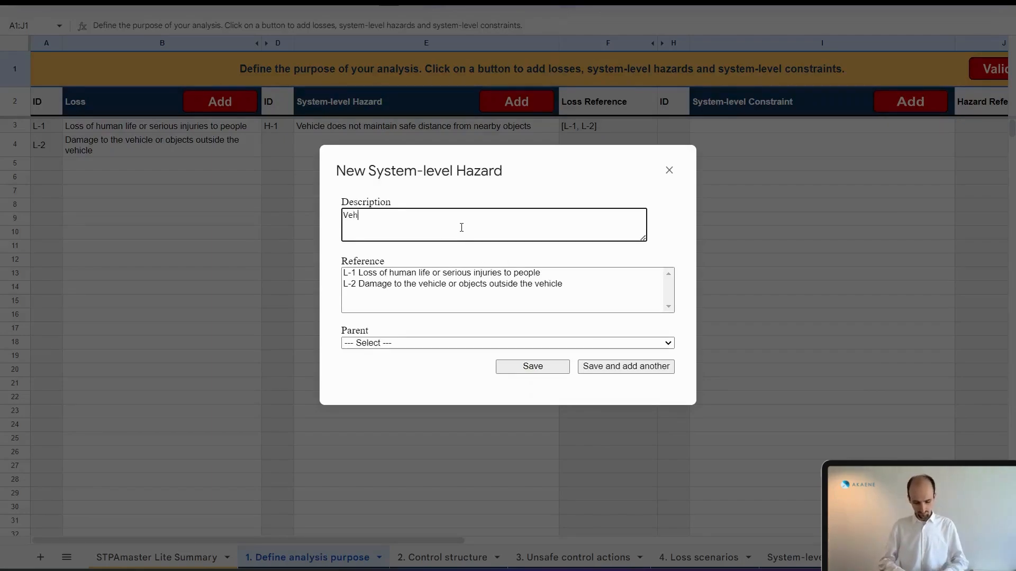
text(icle ener)
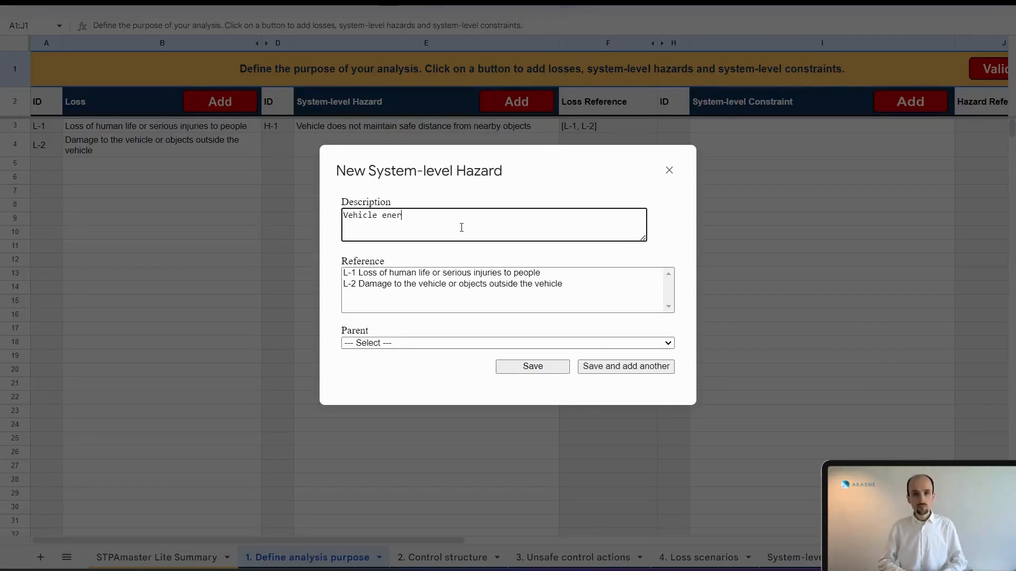
key(BackSpace)
key(BackSpace)
text(ters u)
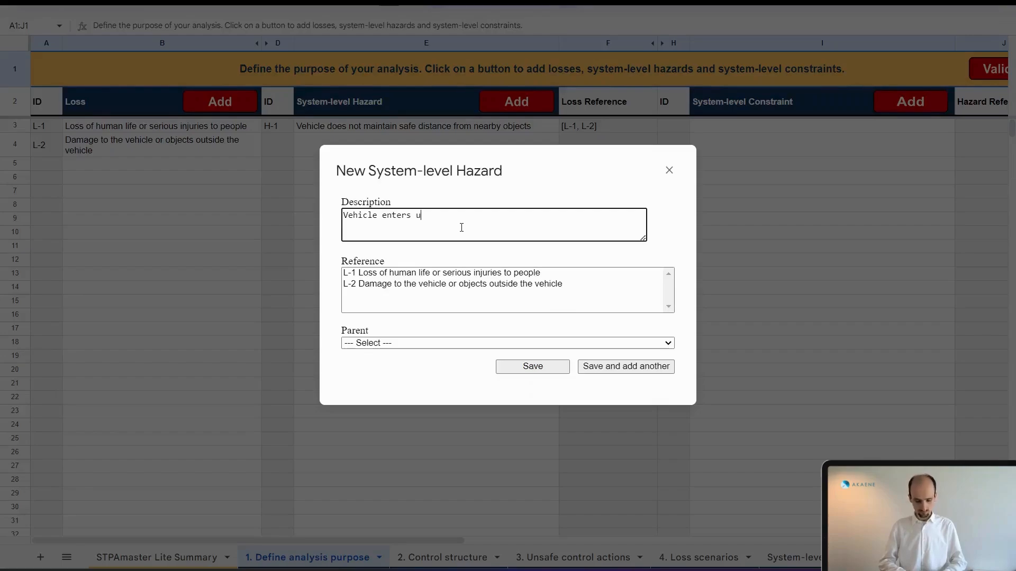
text(nsafe area/reagion)
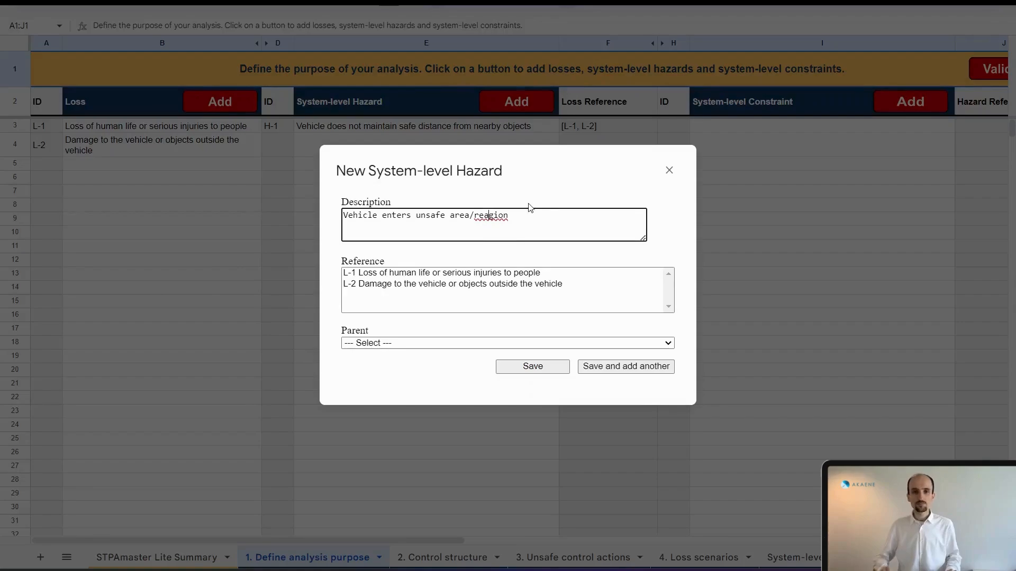
click(595, 285)
ctrl+click(566, 274)
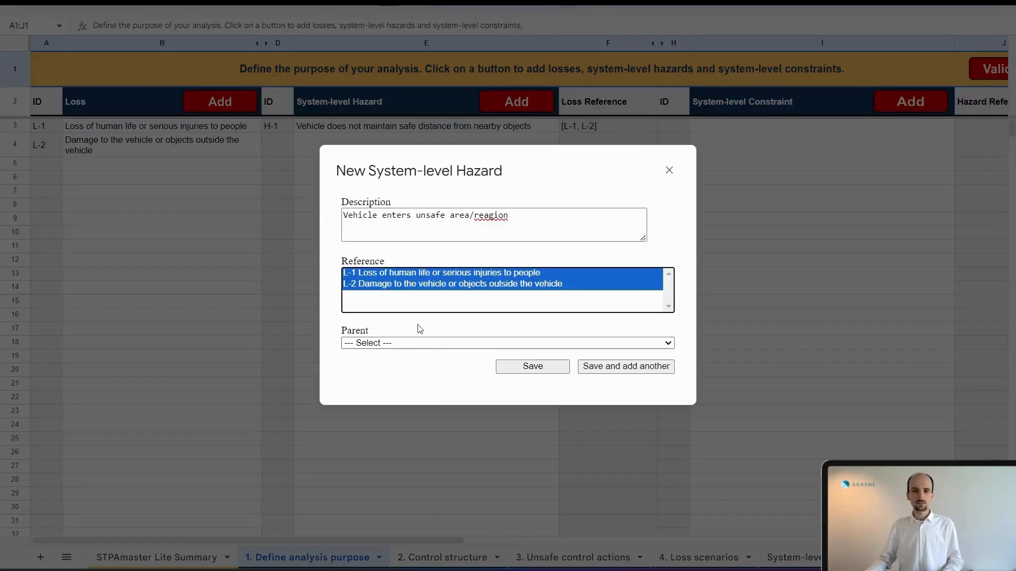
- Try H-1 as the parent of the unsafe-area hazard, and reset the parent to no selection
click(367, 344)
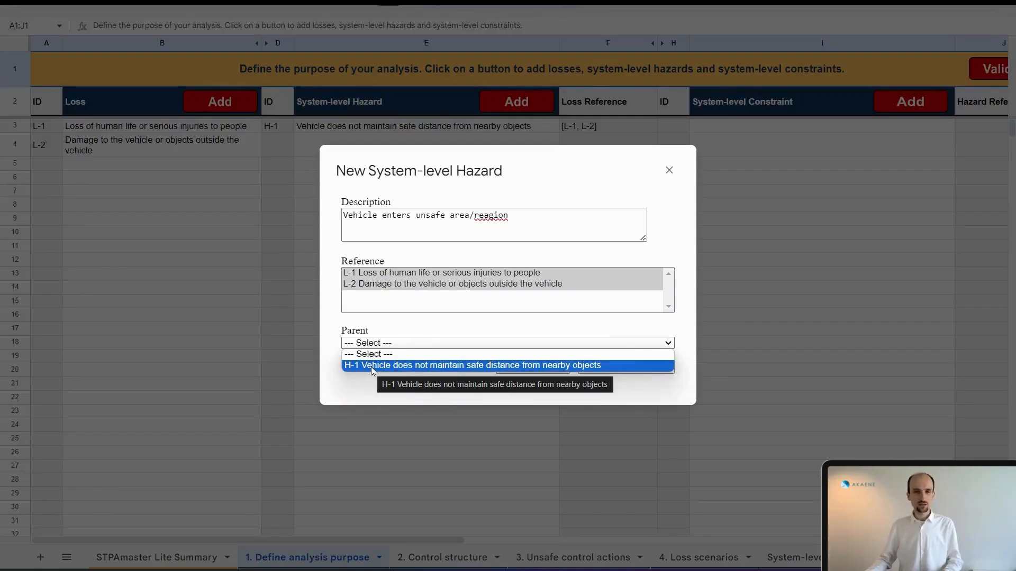
click(372, 367)
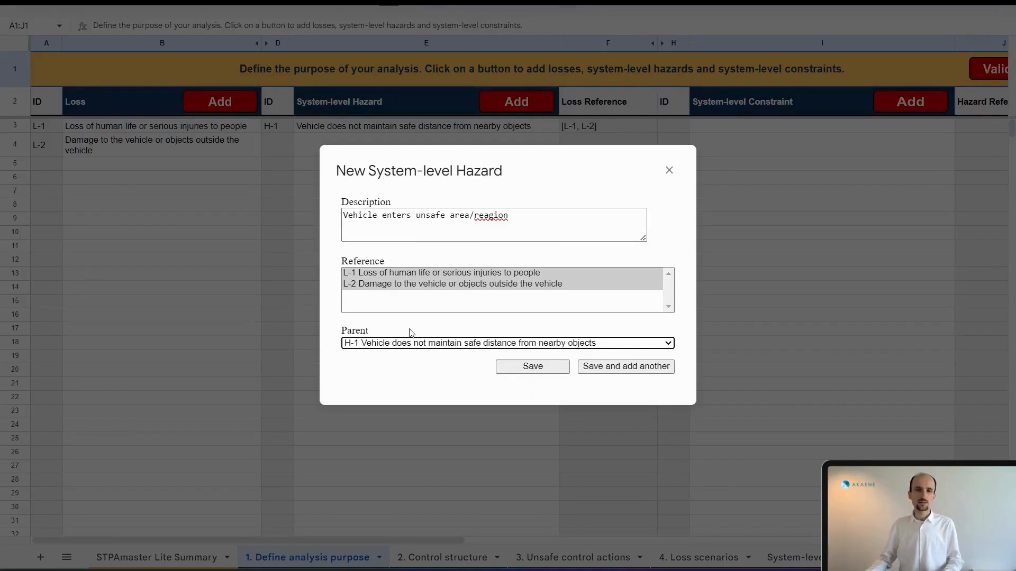
click(401, 343)
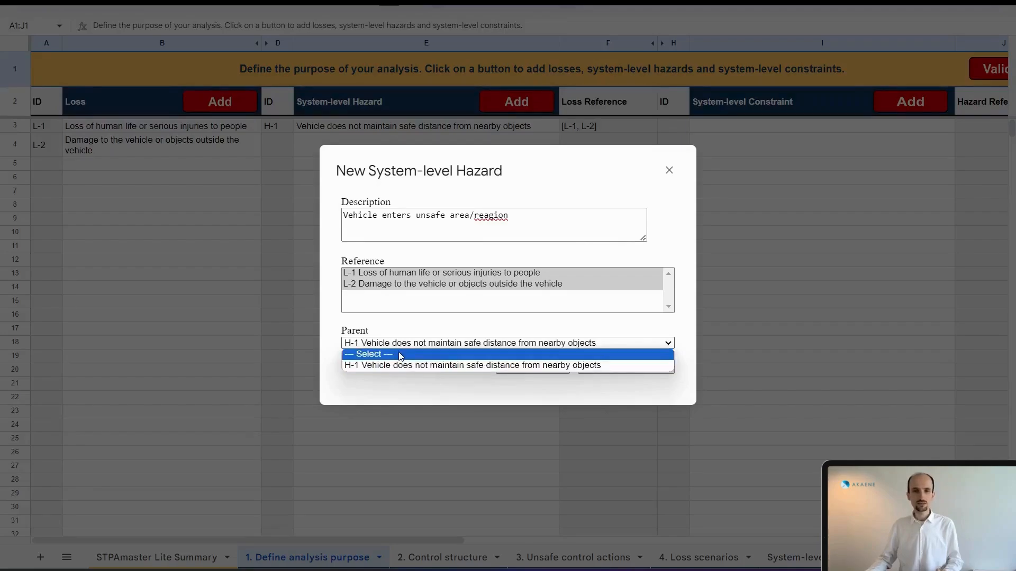
click(401, 354)
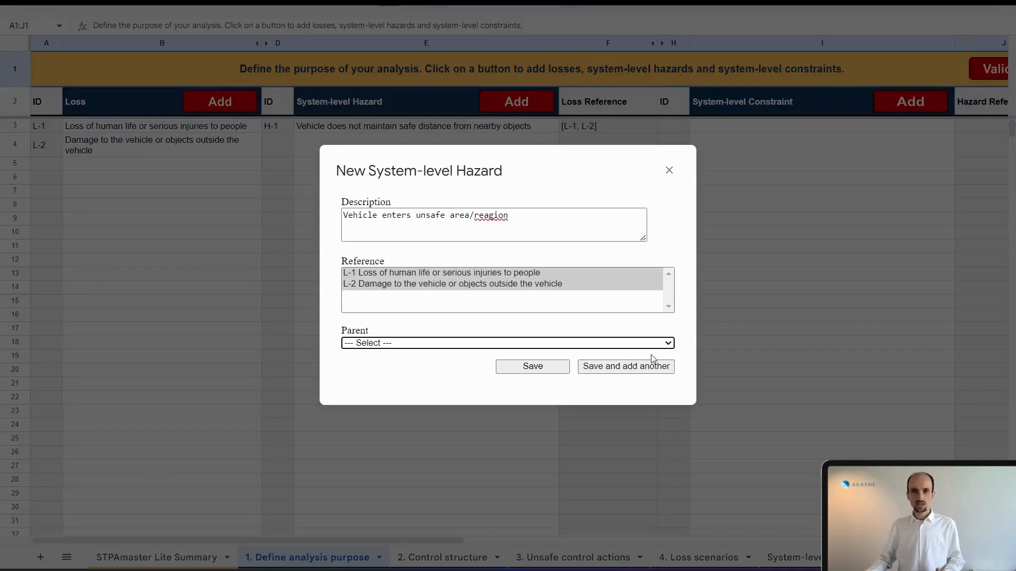
- Save the unsafe-area hazard without a parent
click(556, 373)
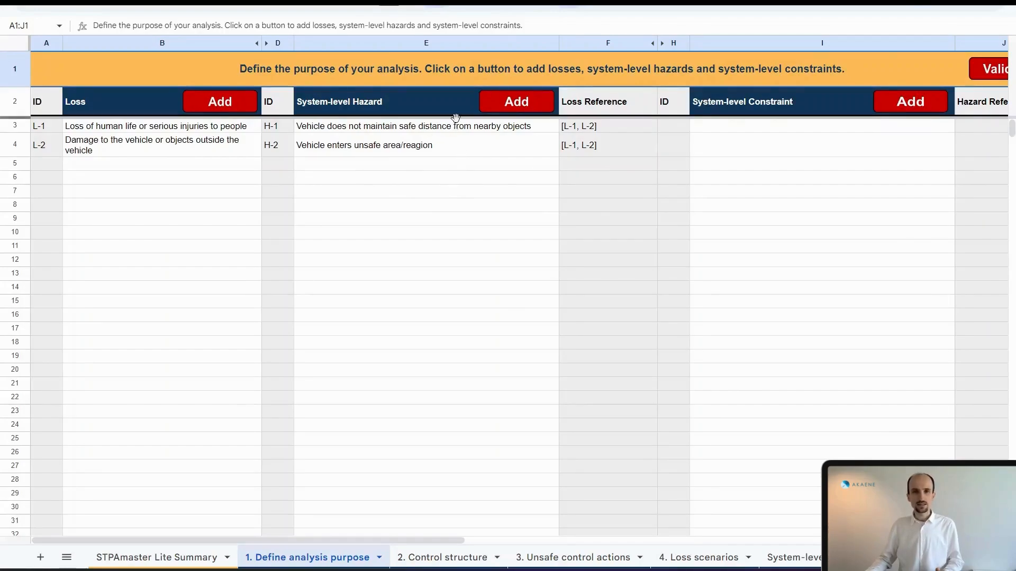
- Correct the description of hazard H-2 to "Vehicle enters unsafe area/region"
double_click(438, 145)
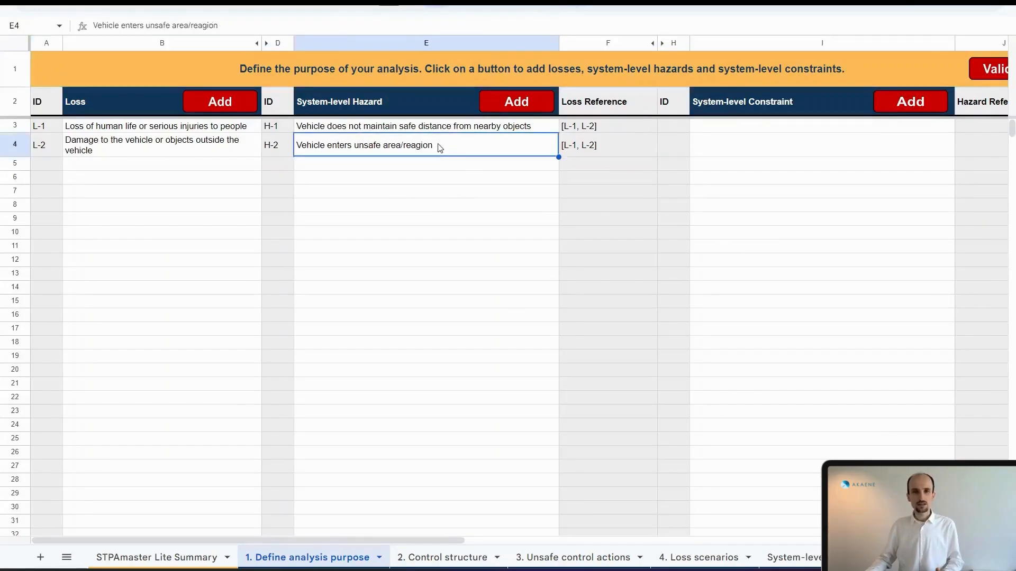
click(407, 139)
key(Delete)
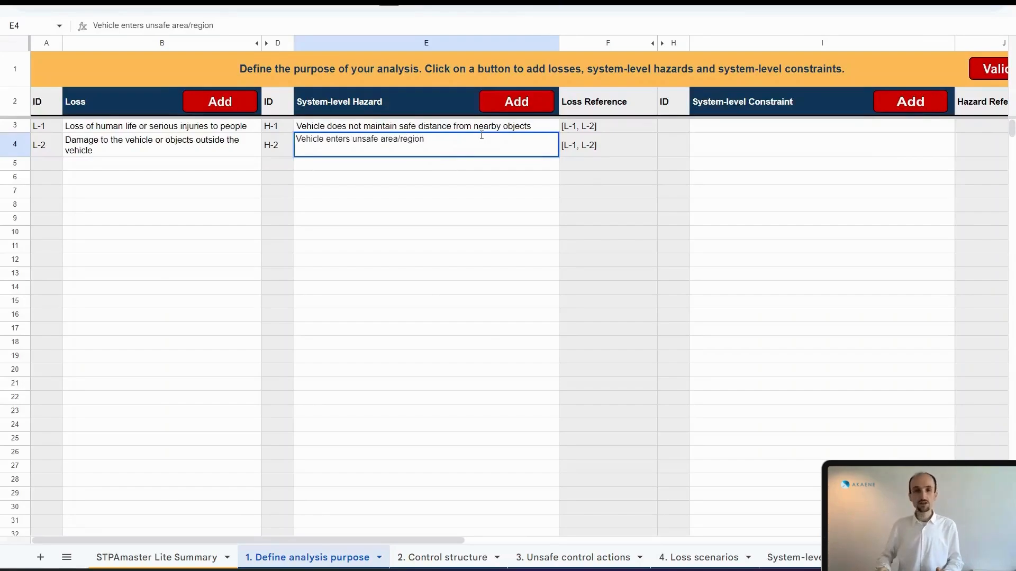
key(Return)
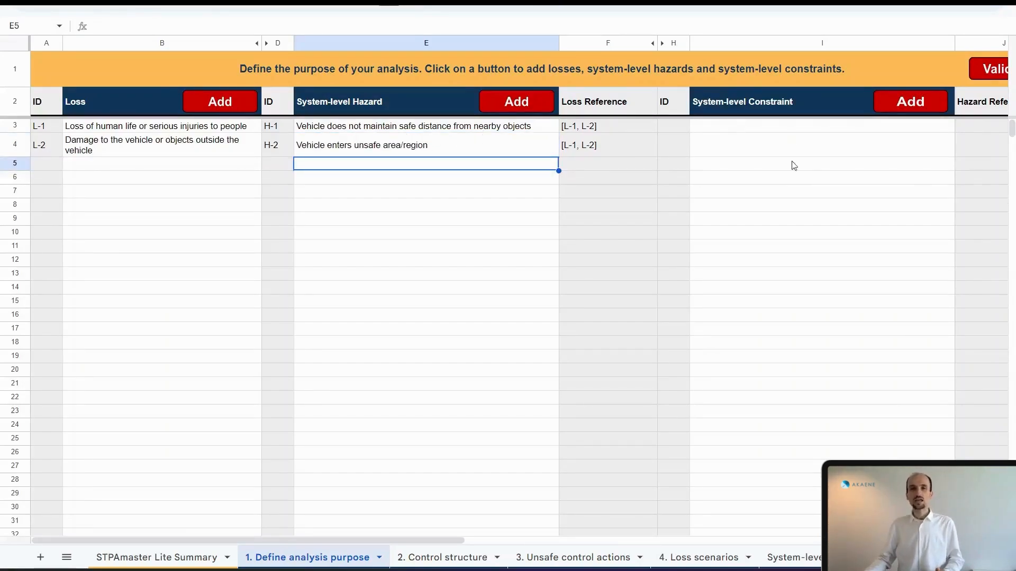
- Add the system-level constraint "Vehicle must maintain safe distance from nearby objects" with reference to H-1, and continue to another constraint
click(896, 109)
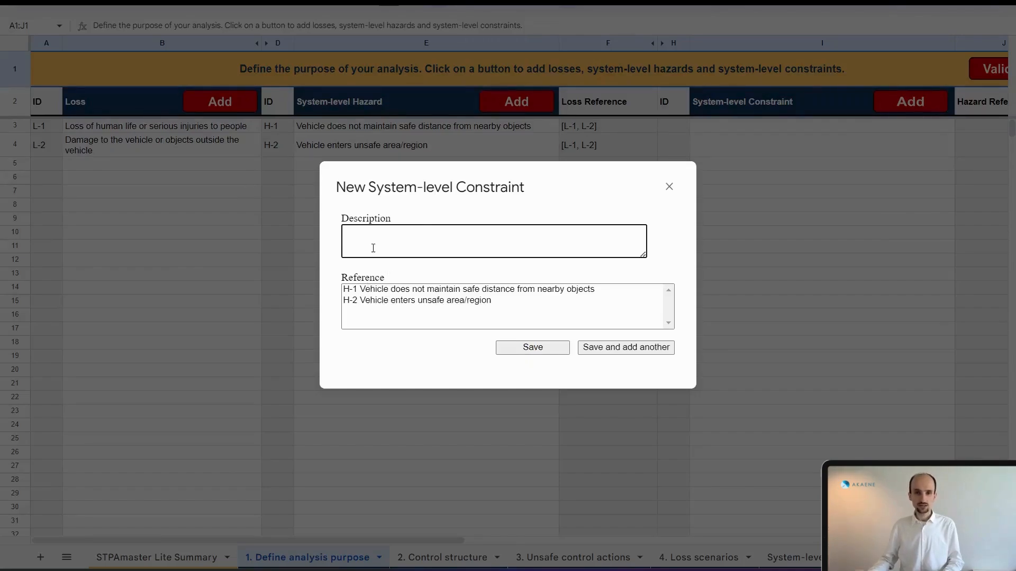
text(ehice)
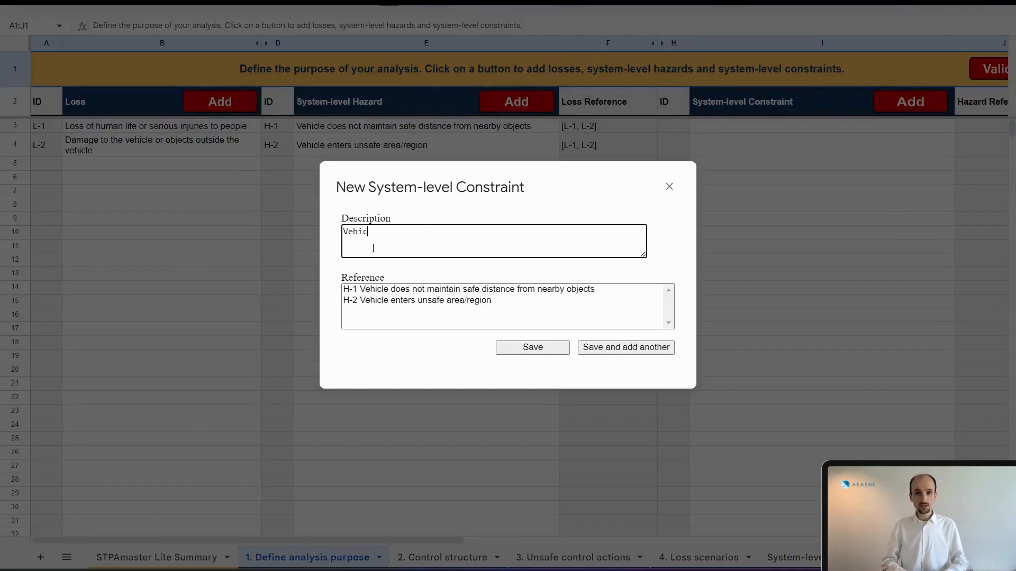
key(BackSpace)
key(BackSpace)
text(le mu)
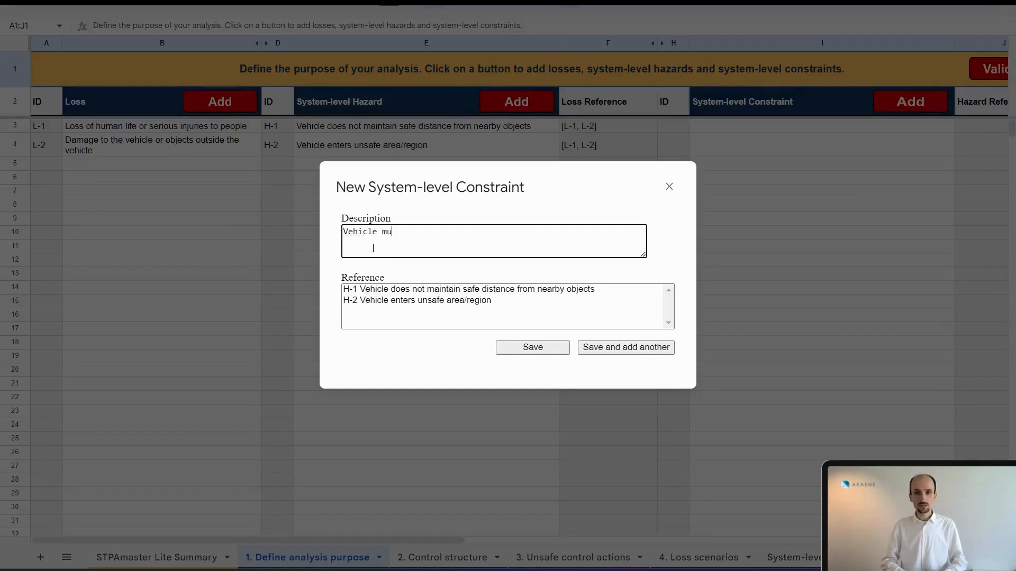
text(st maintain)
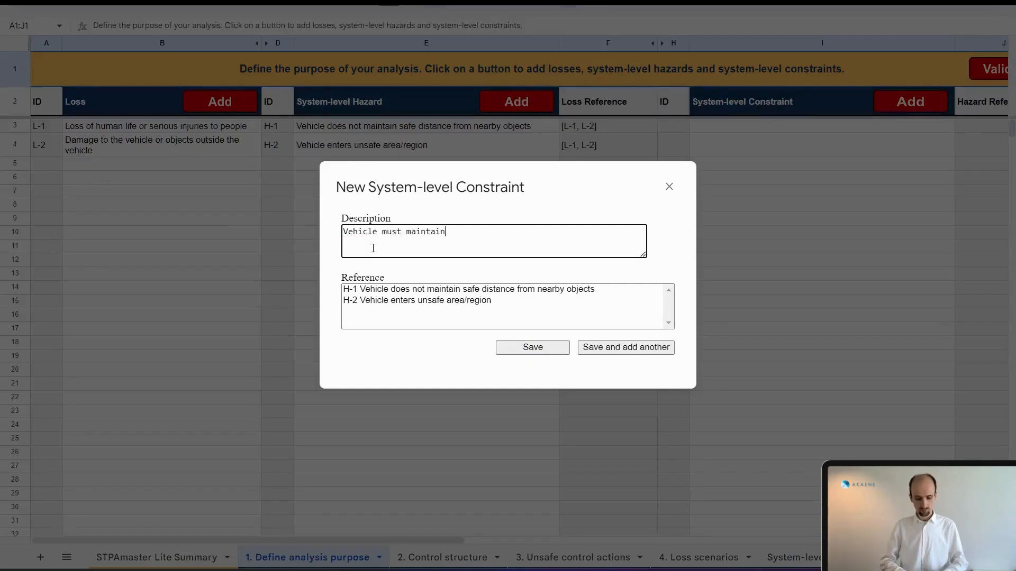
text( safe distance)
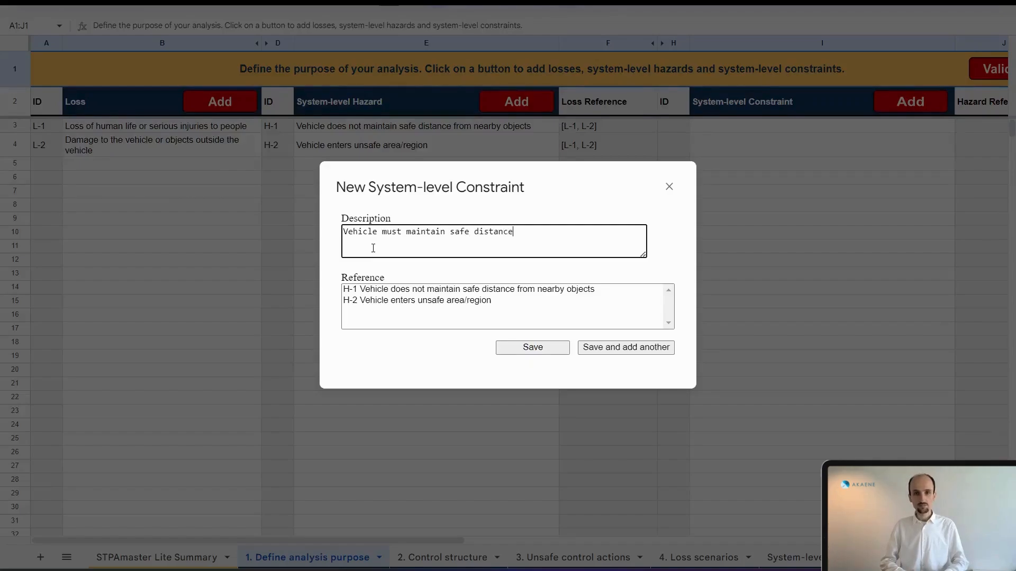
text( fom nearby object)
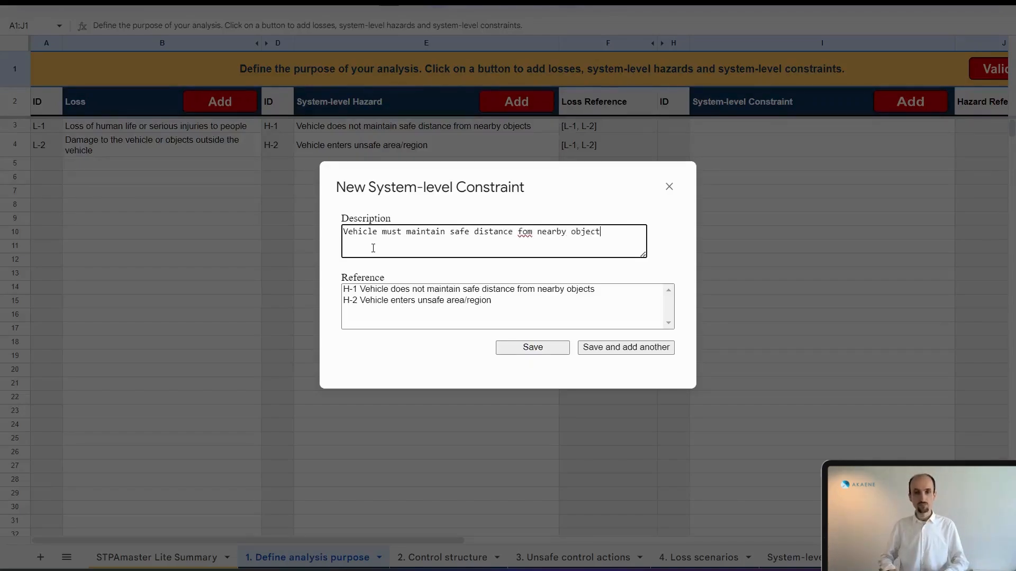
key(ctrl+Left)
key(ctrl+Left)
key(Right)
text(r)
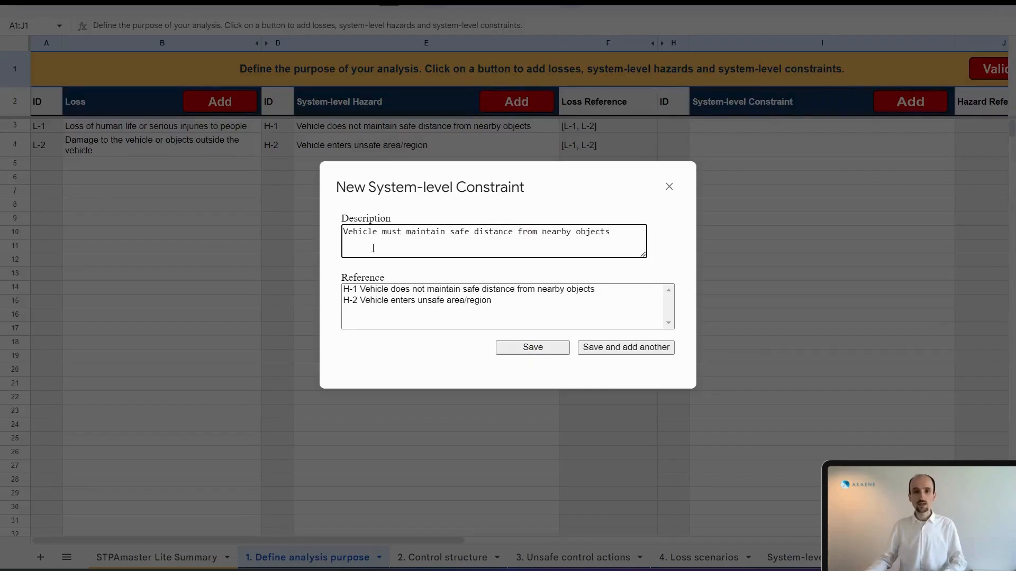
click(381, 290)
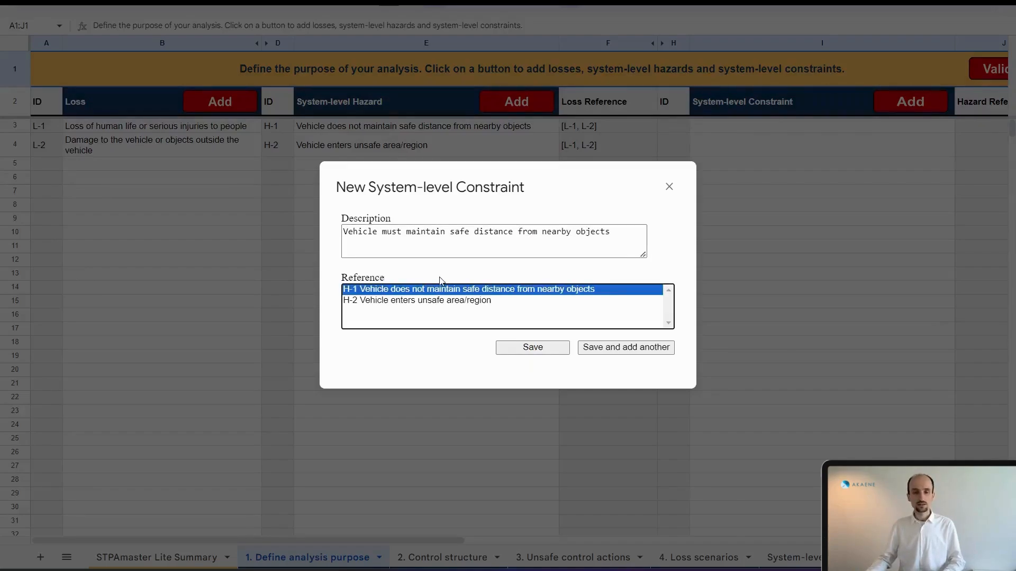
click(595, 347)
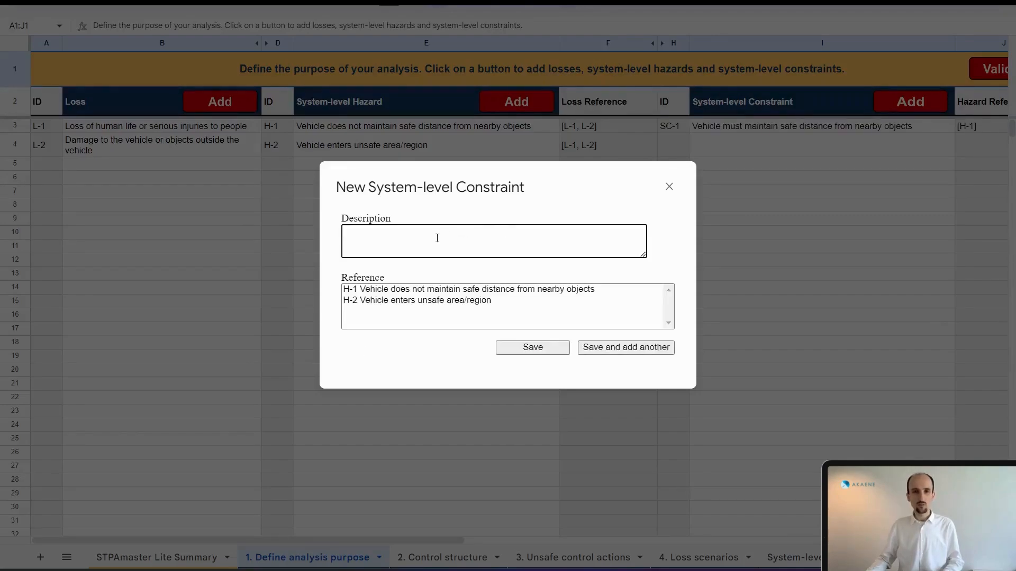
- Add the system-level constraint "Vehicle mut avoid unsafe area/region" with reference to H-2, and continue to another constraint
text(Vehicle m)
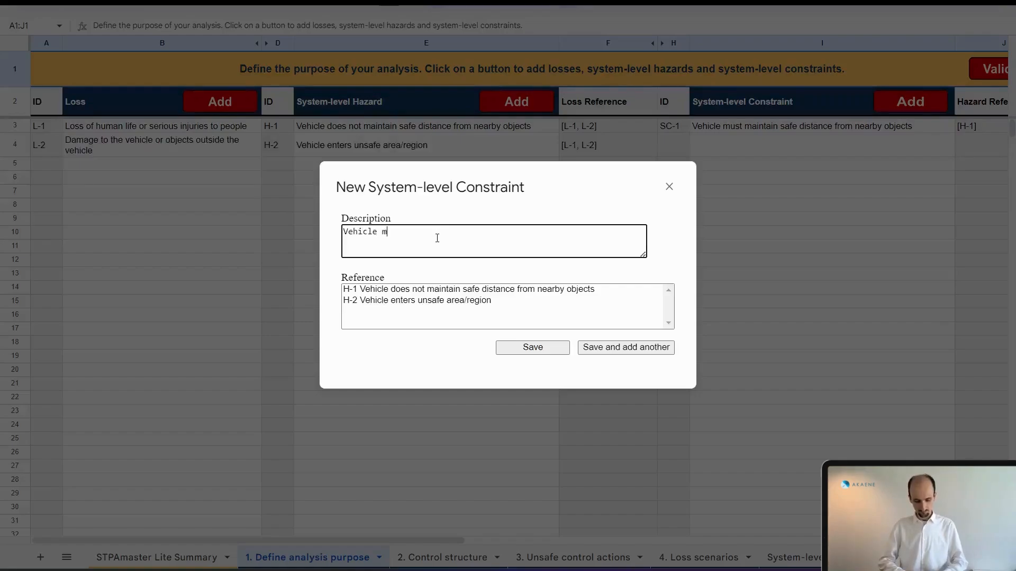
text(ut avoid )
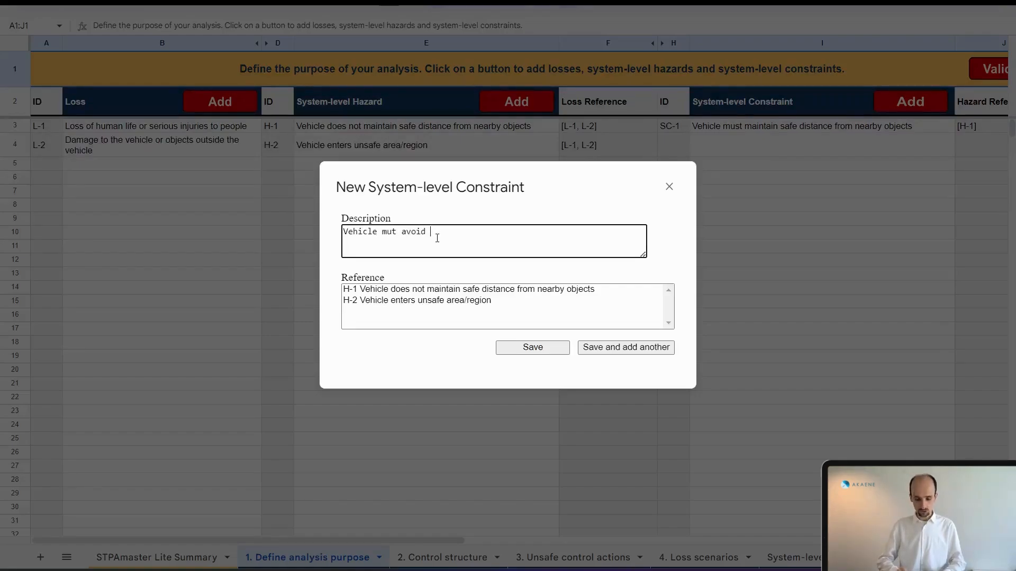
text(aunsafe area/region)
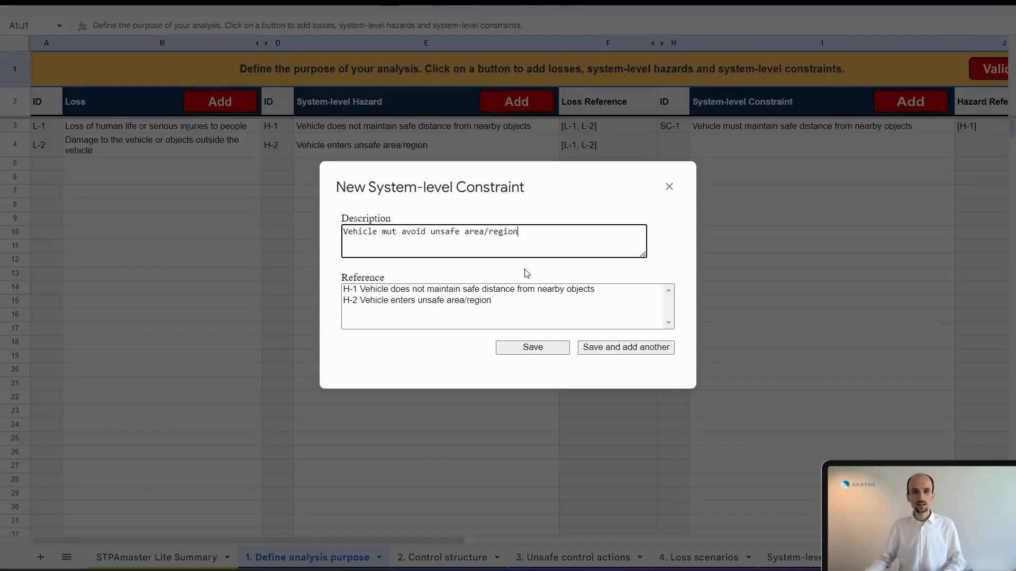
click(473, 303)
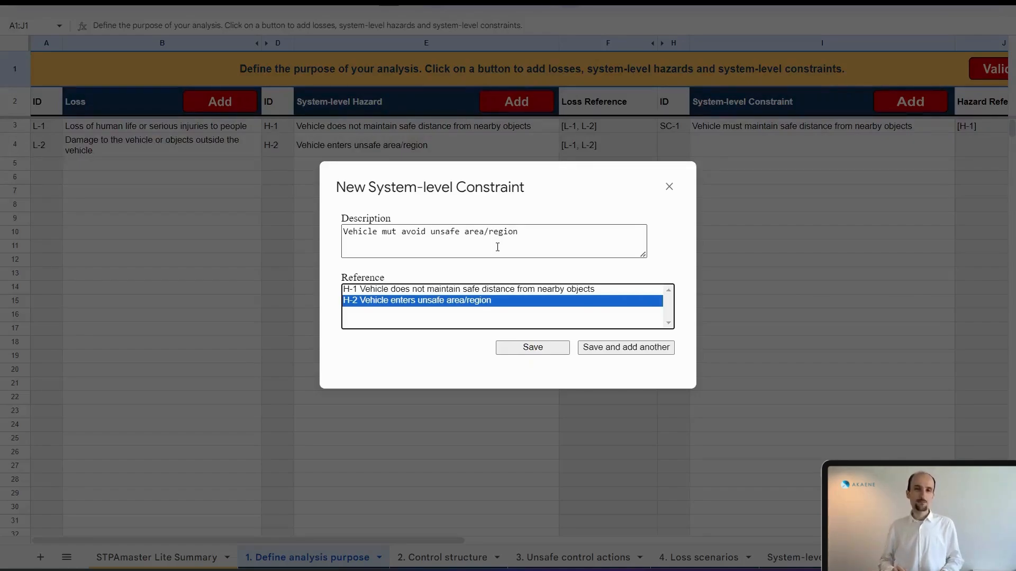
click(598, 349)
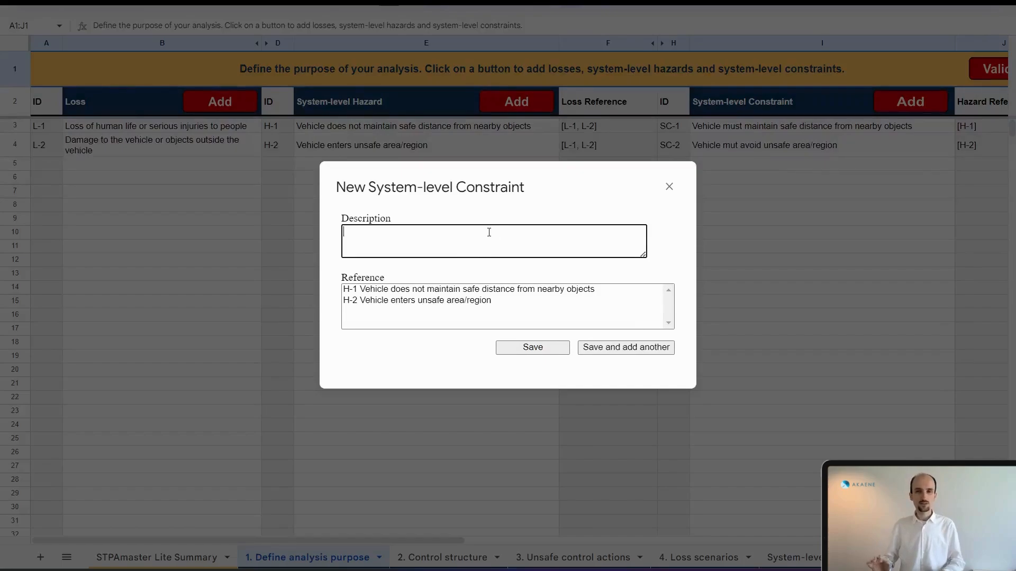
- Add the constraint "If the vehicle enter unsafe area/region, then immediate action should be taken to prevent its further movement." with reference to H-2
text(f the ve)
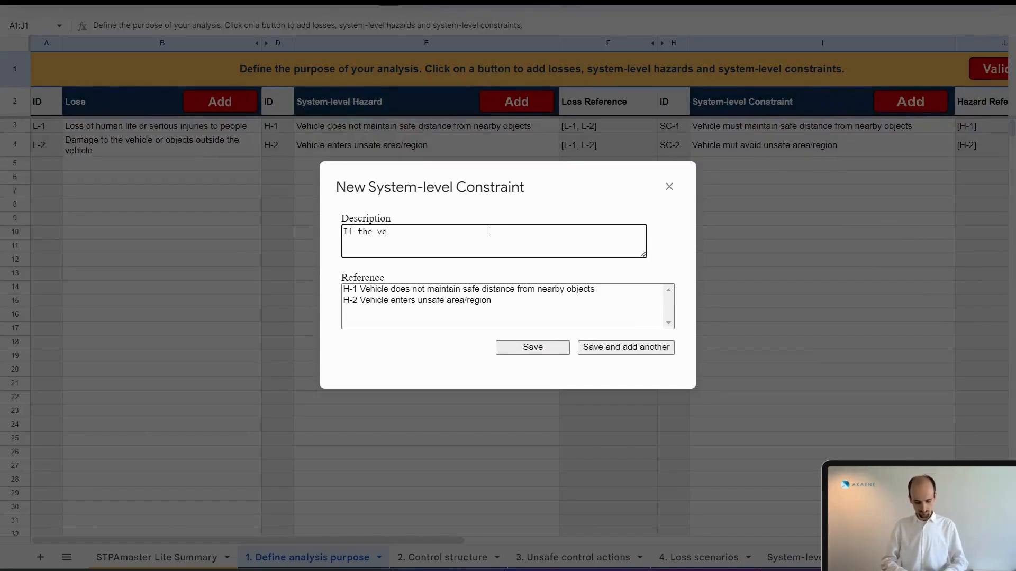
text(hicle enter unsa)
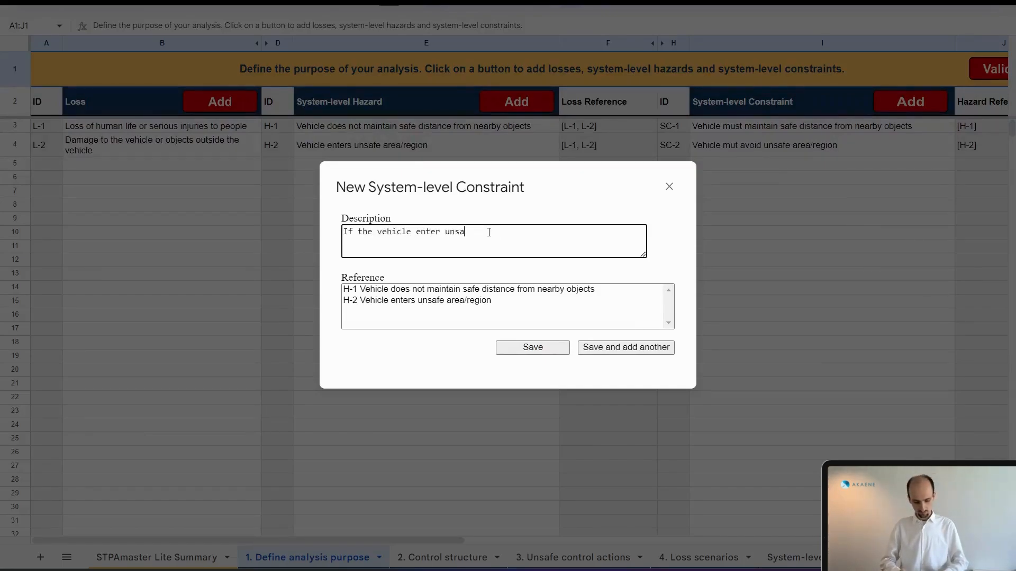
text(fe area/region, then)
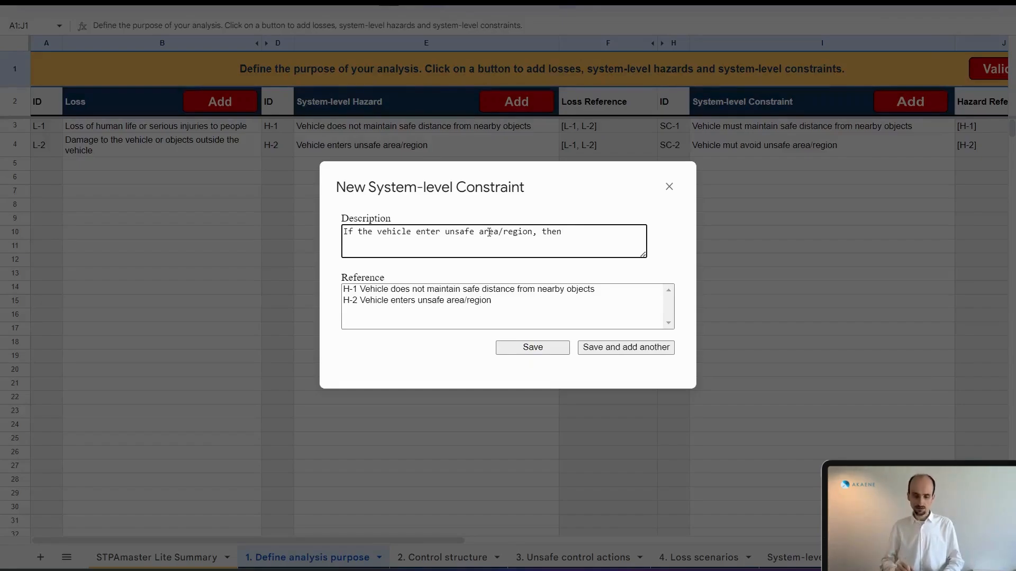
text(immedia)
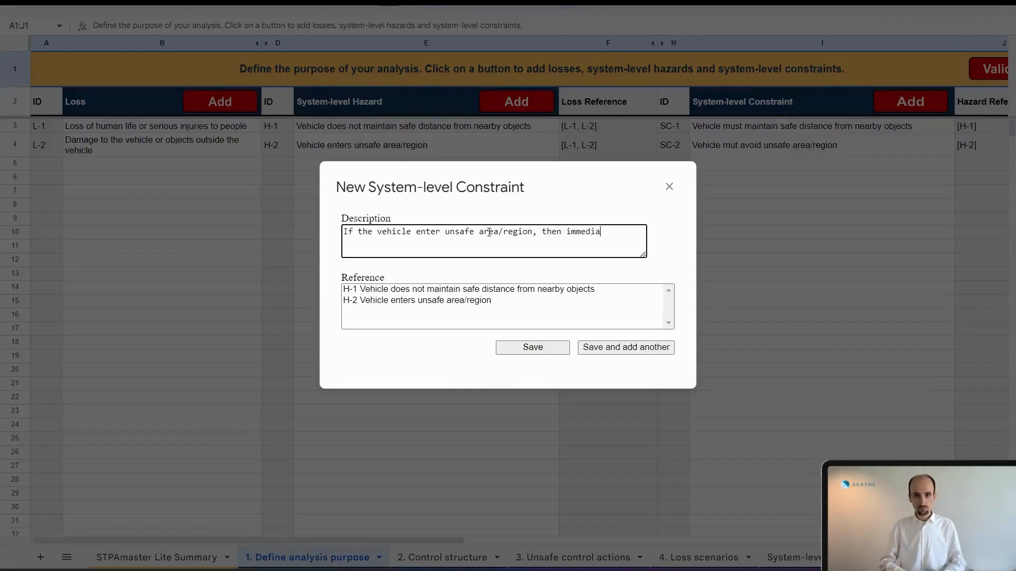
text(te action sho)
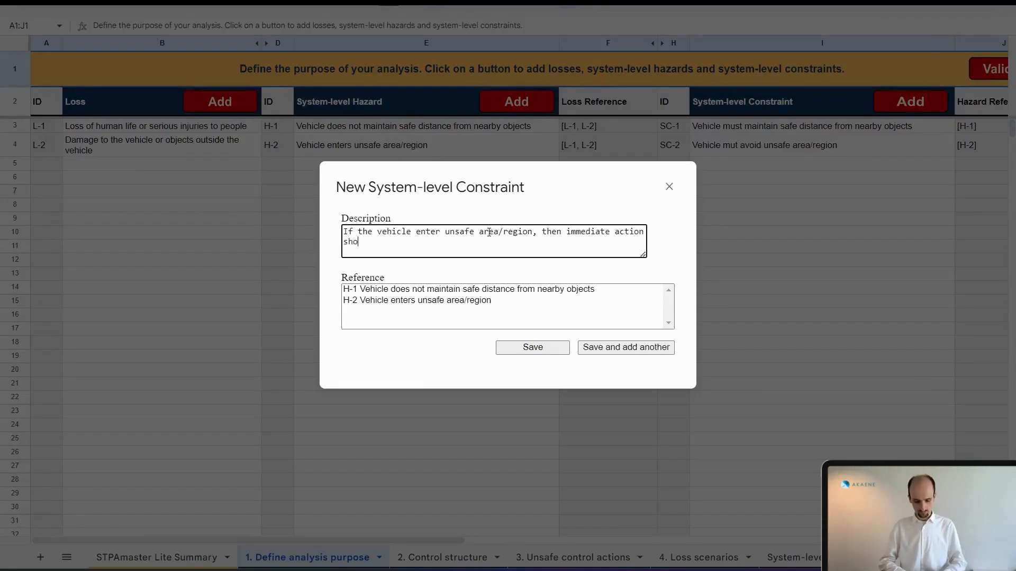
text(uld be taken to )
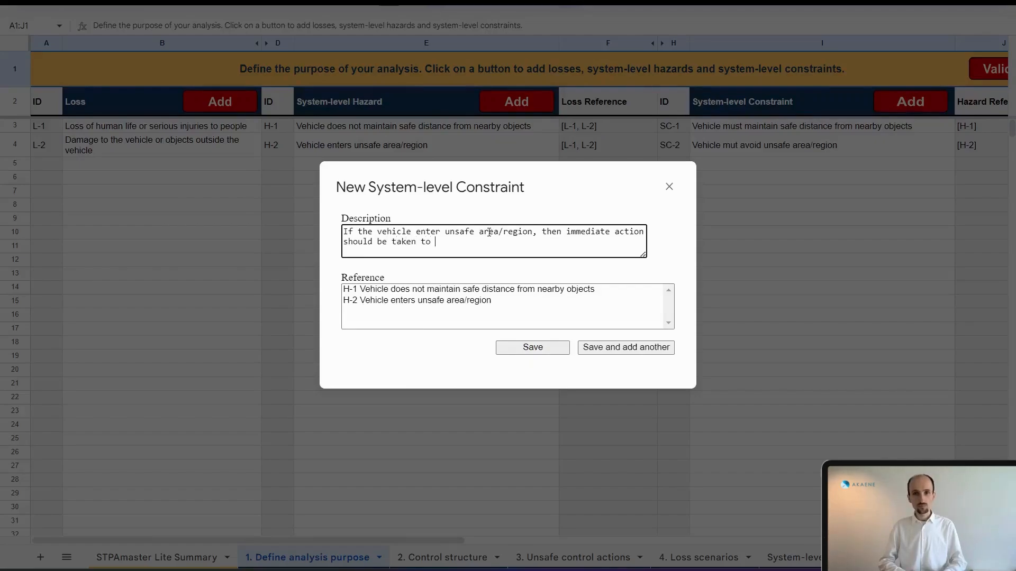
text(prevent its )
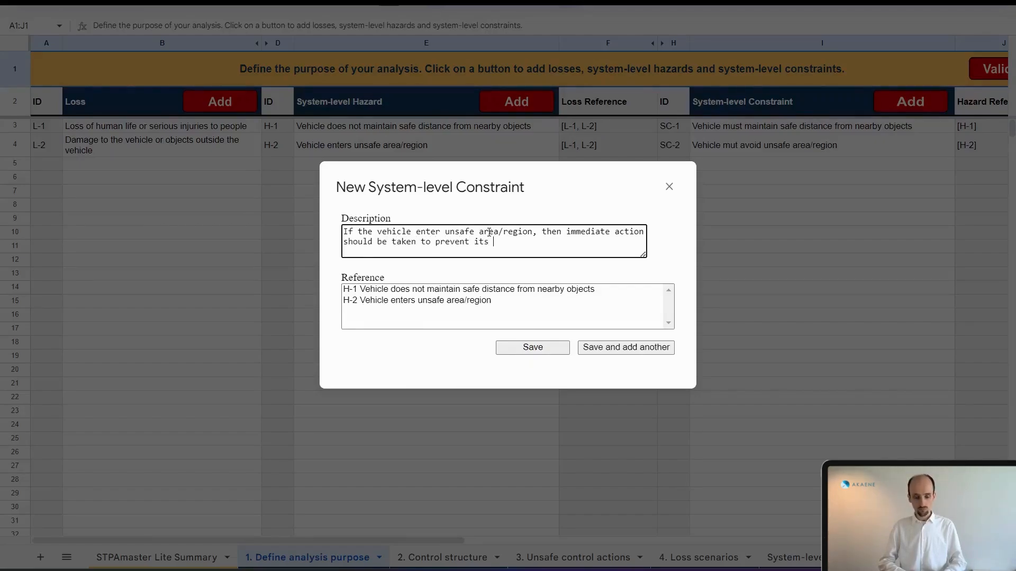
text(further movement)
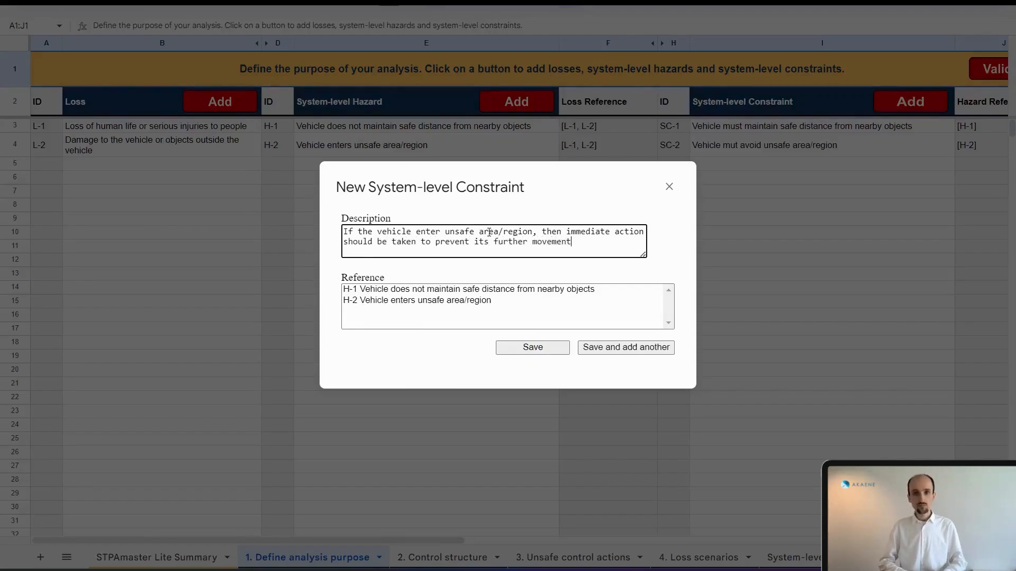
text(.)
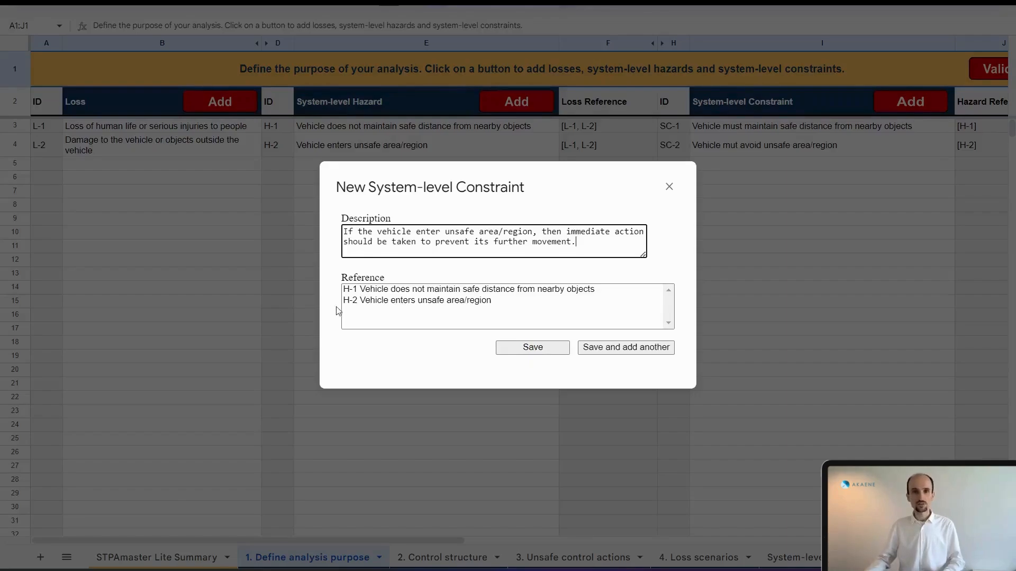
click(377, 301)
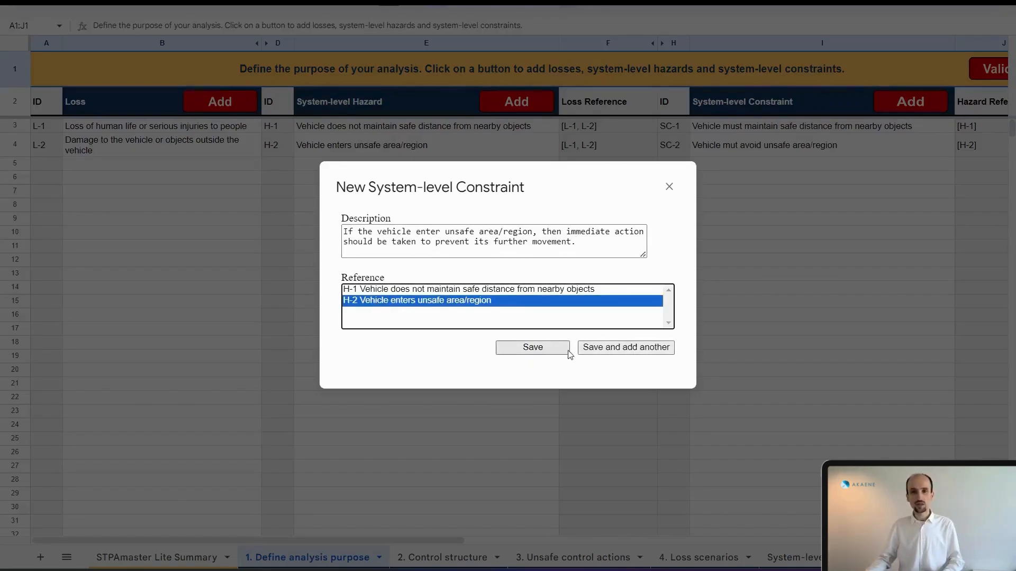
click(553, 353)
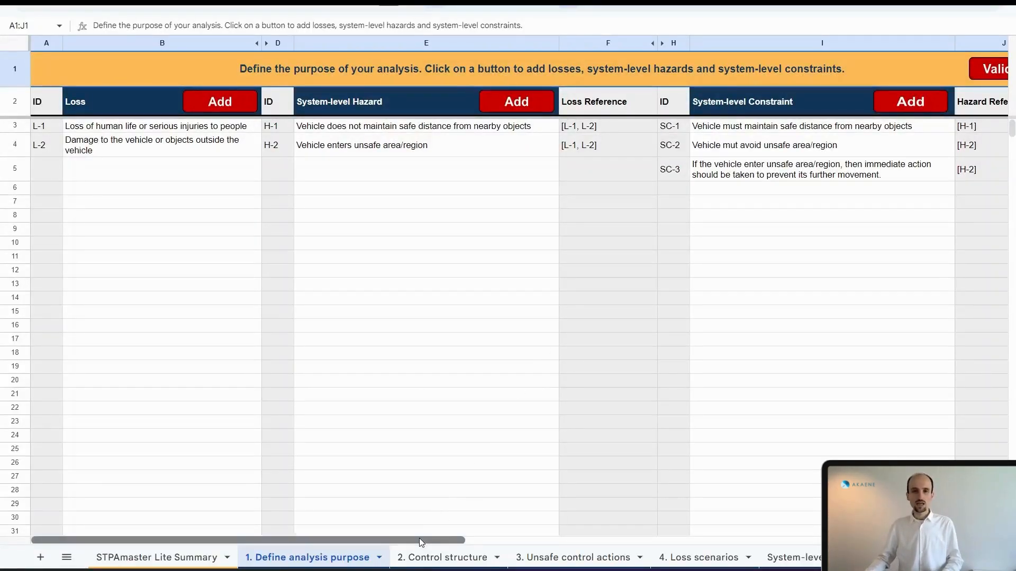
- Validate the losses, hazards and constraints of the analysis purpose
drag(419, 538, 543, 428)
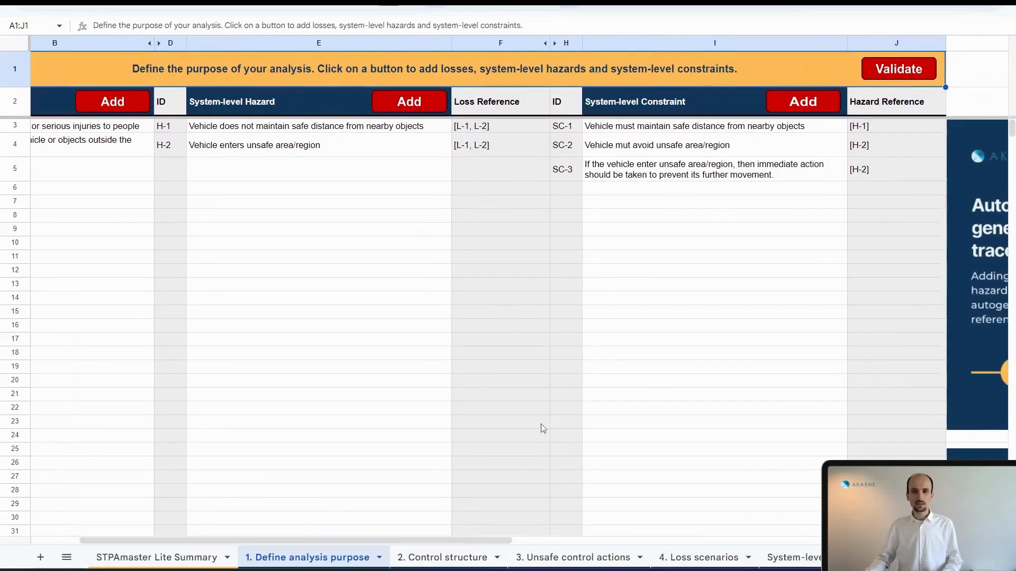
click(888, 71)
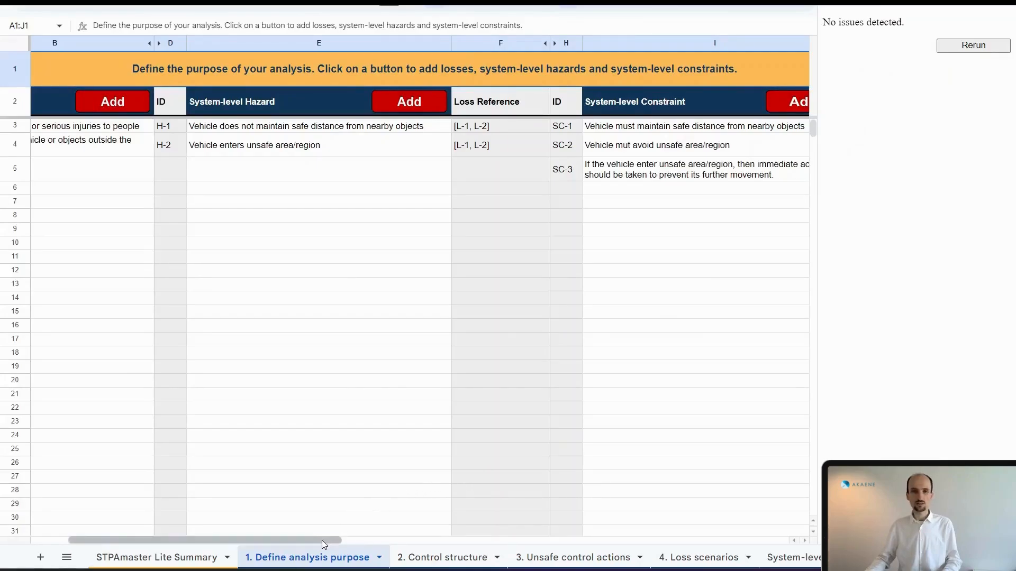
- Change the hazard reference of constraint SC-1 to [H-2] directly in its cell
drag(322, 540, 368, 541)
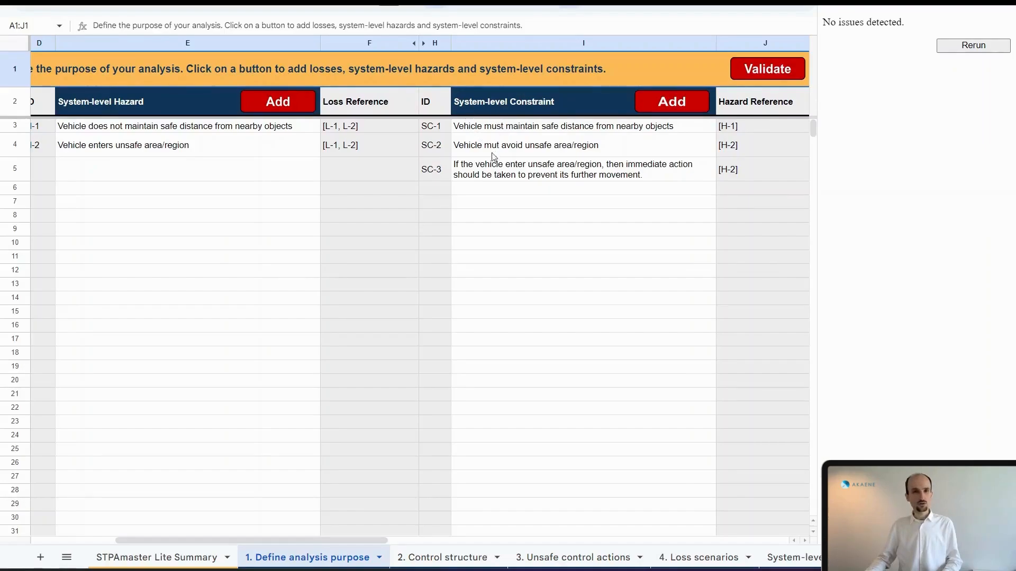
click(743, 131)
double_click(736, 129)
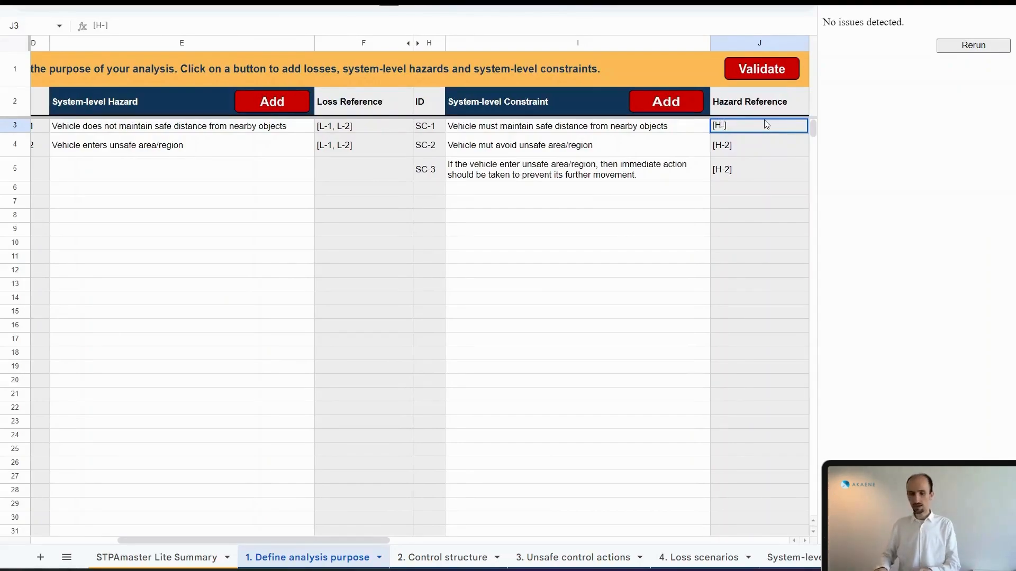
key(Left)
key(BackSpace)
text(2)
key(Return)
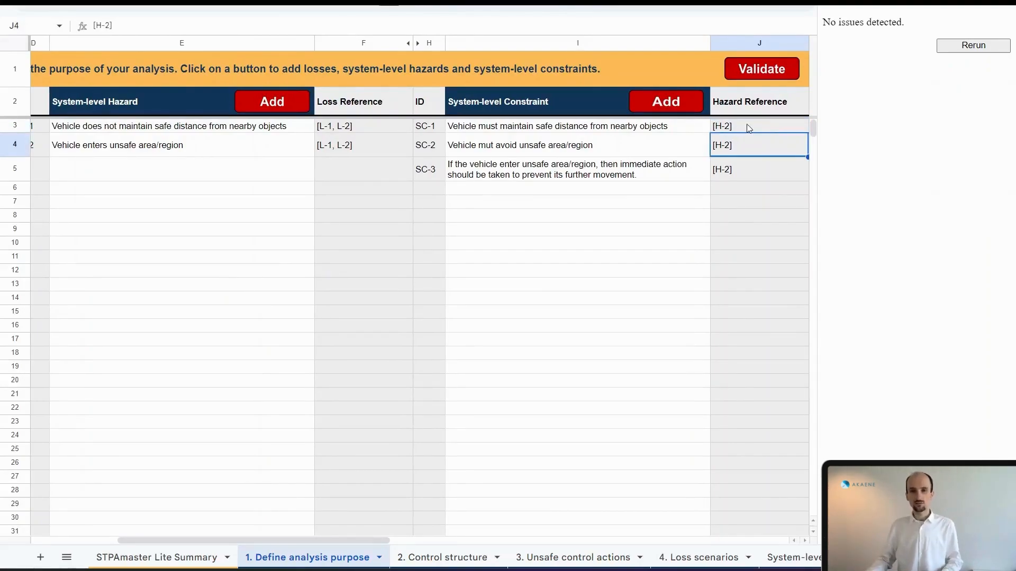
click(746, 124)
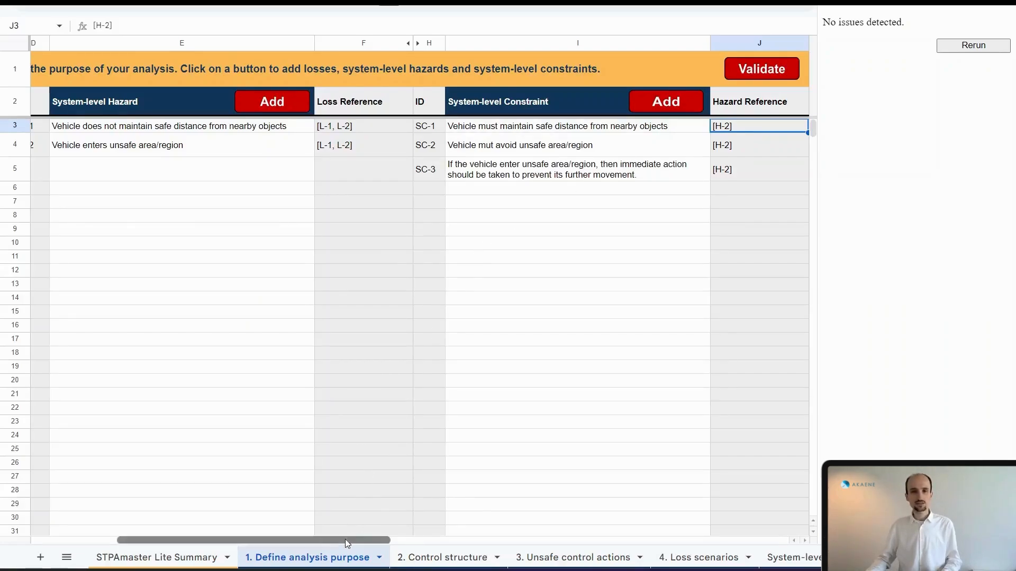
drag(345, 539, 315, 539)
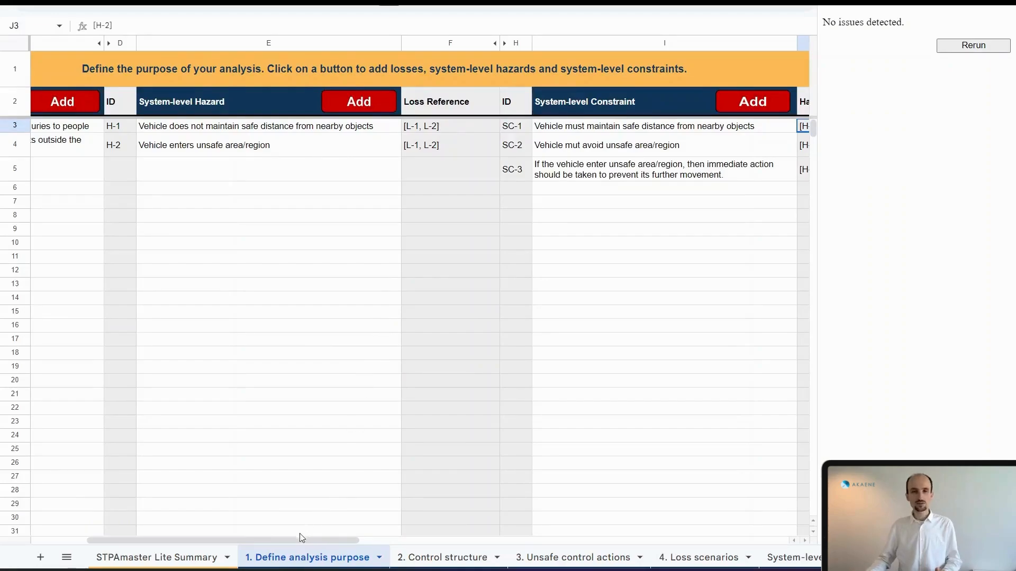
- Rerun the validation of the analysis purpose with the changed hazard reference of constraint SC-1
drag(292, 542, 308, 542)
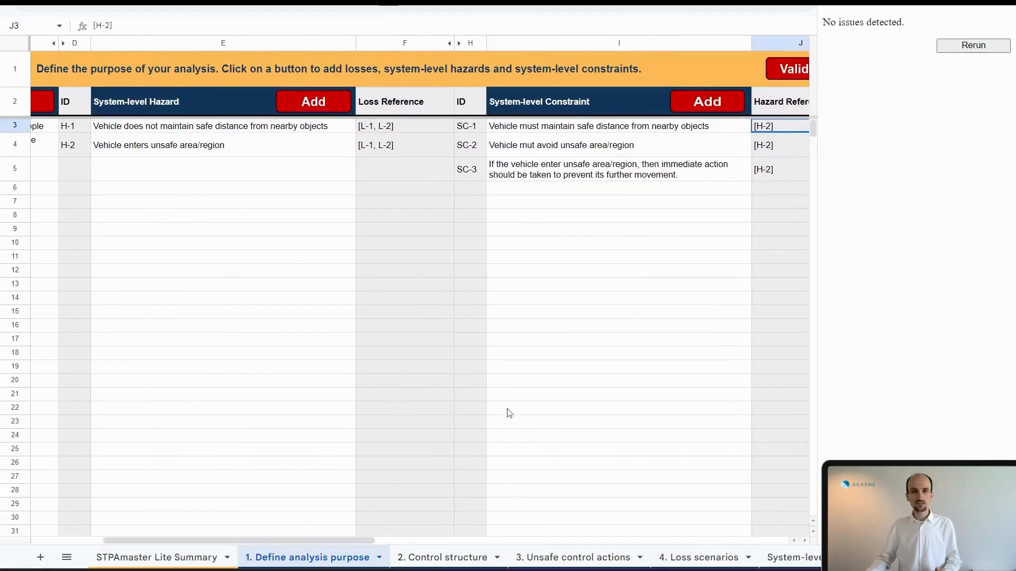
click(947, 48)
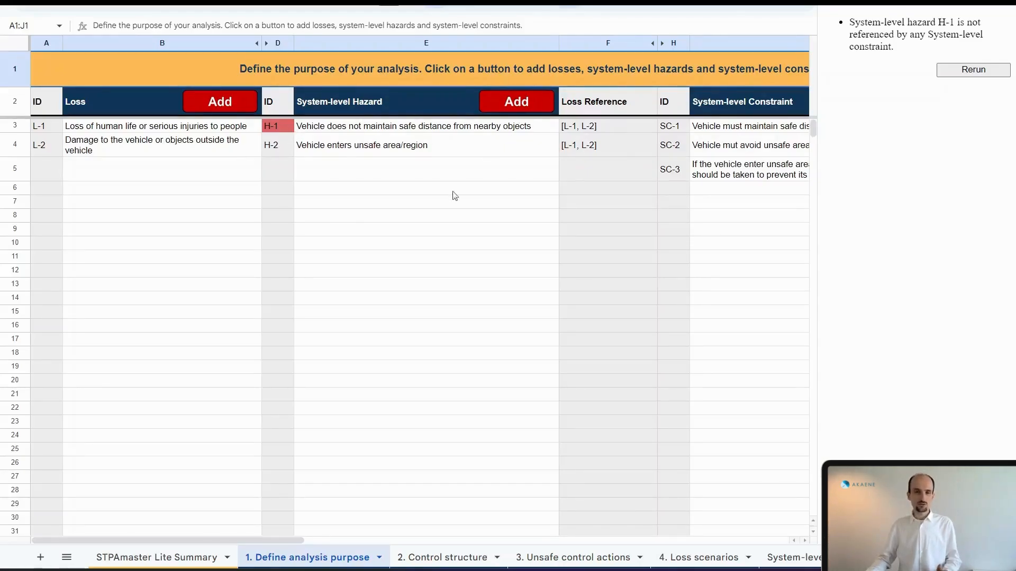
- Set the hazard reference of constraint SC-1 to [H-1] directly in its cell
drag(298, 540, 366, 540)
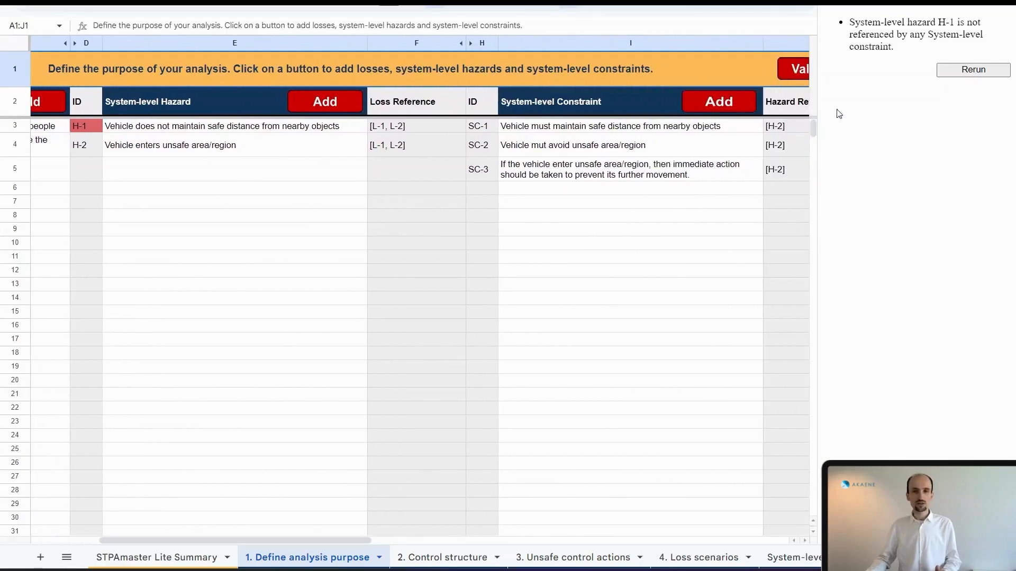
click(791, 127)
double_click(779, 128)
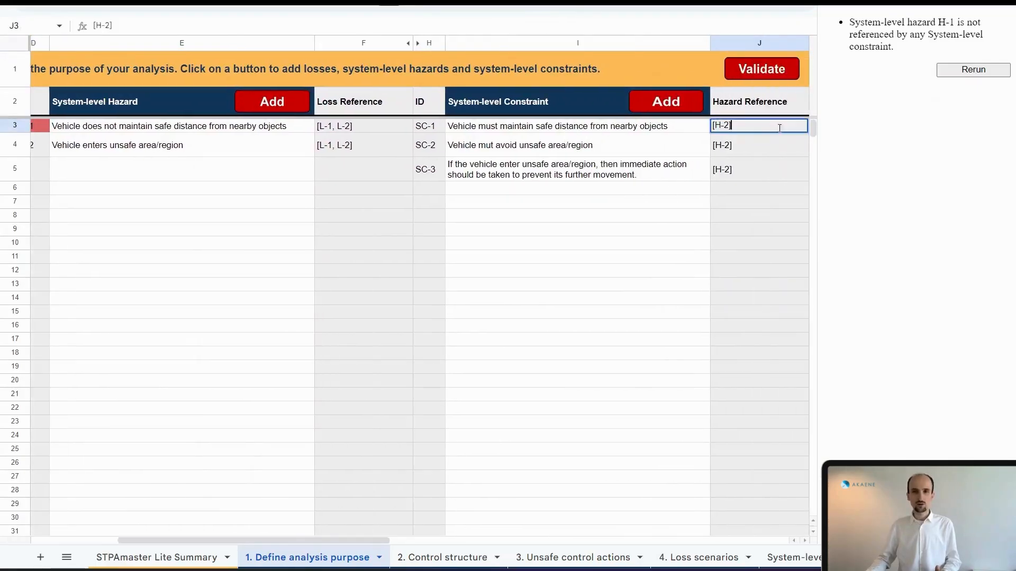
key(BackSpace)
key(BackSpace)
text(1])
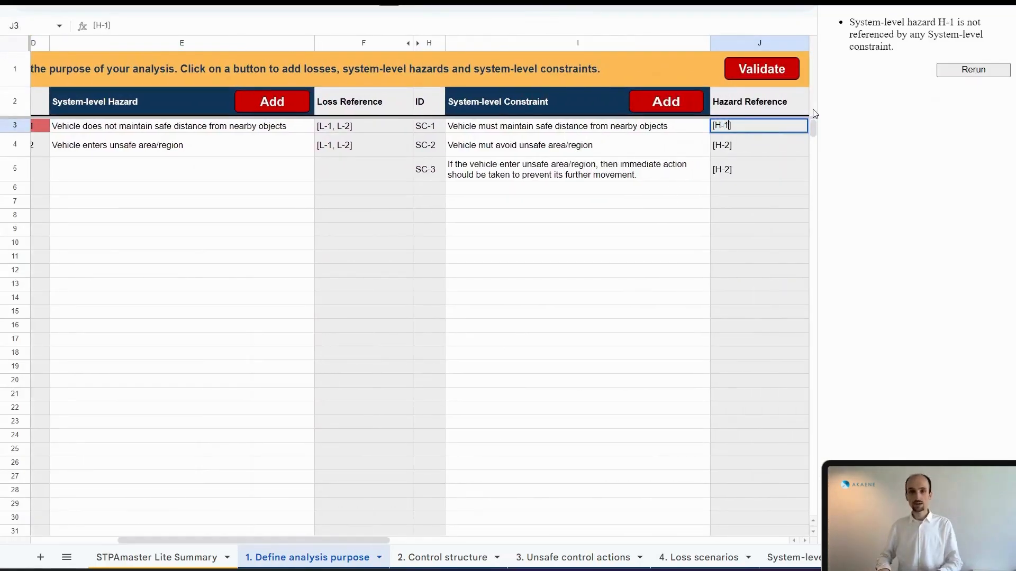
key(Return)
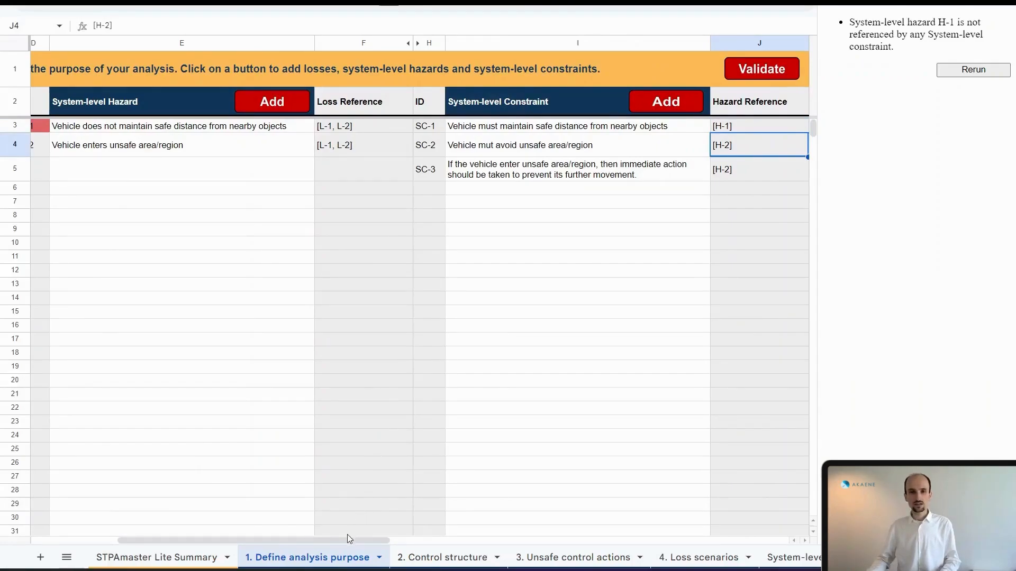
- Validate the corrected analysis purpose again, and continue to the "2. Control structure" sheet without the validation results
drag(350, 540, 320, 540)
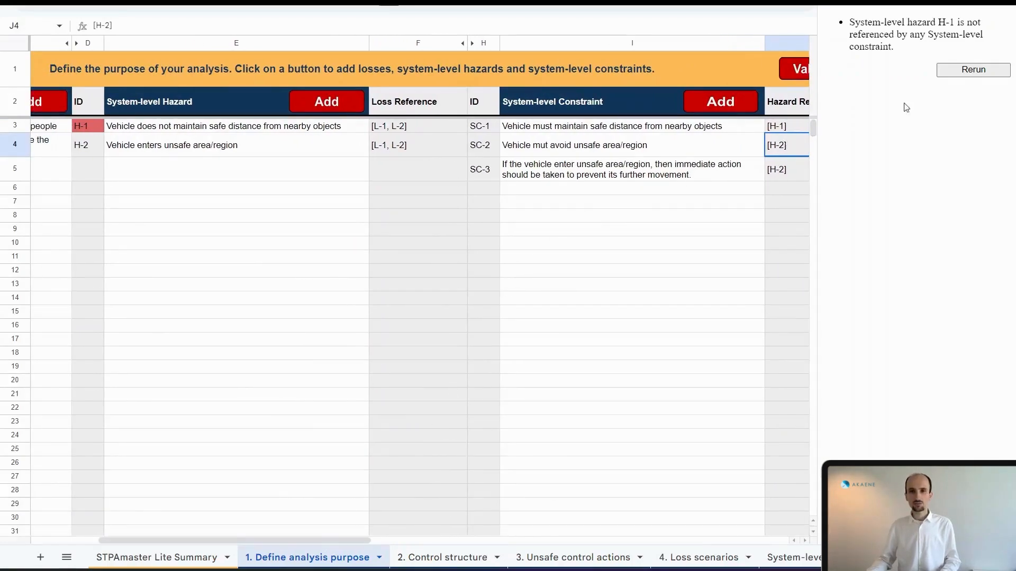
click(986, 74)
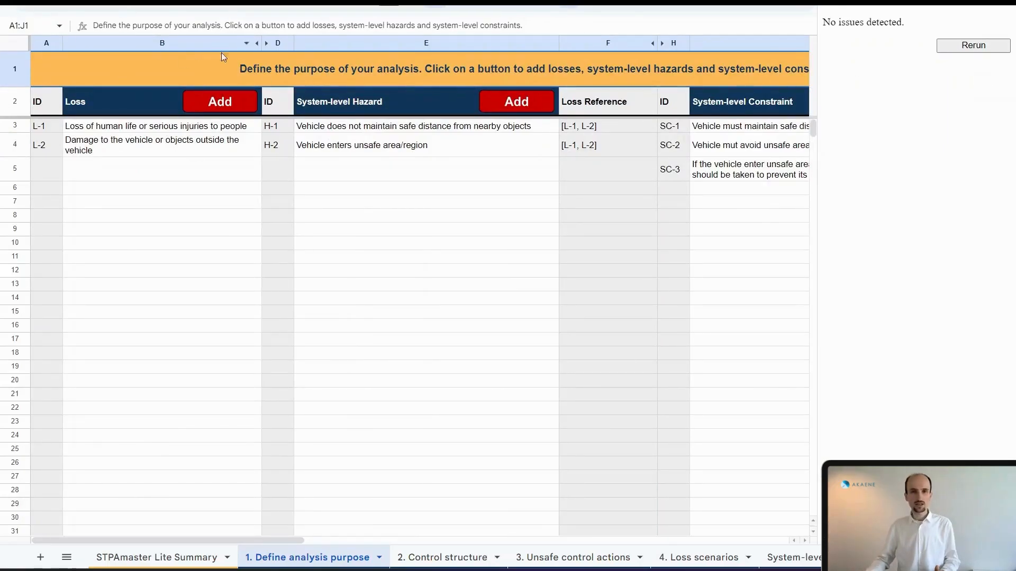
click(1003, 4)
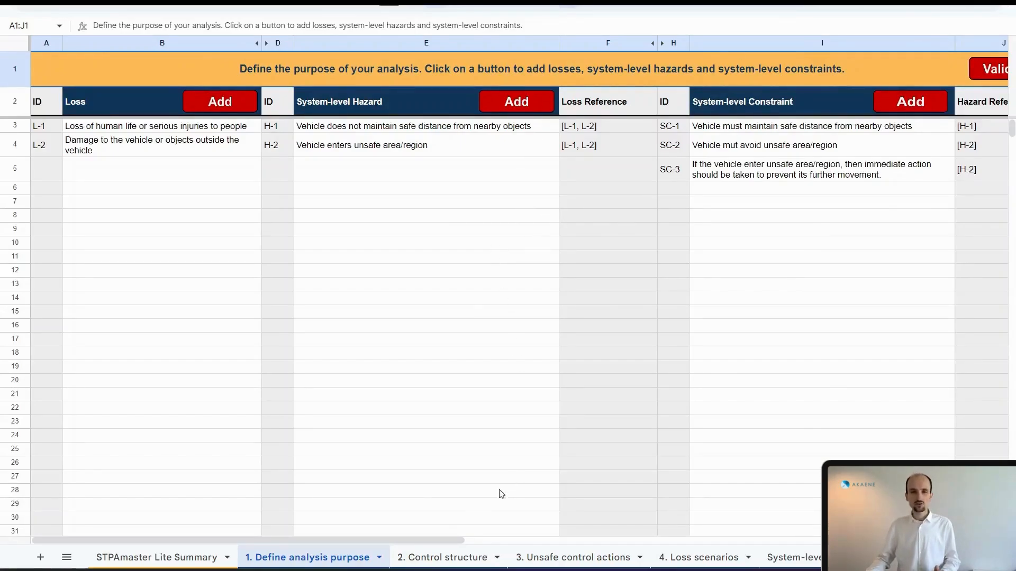
click(448, 553)
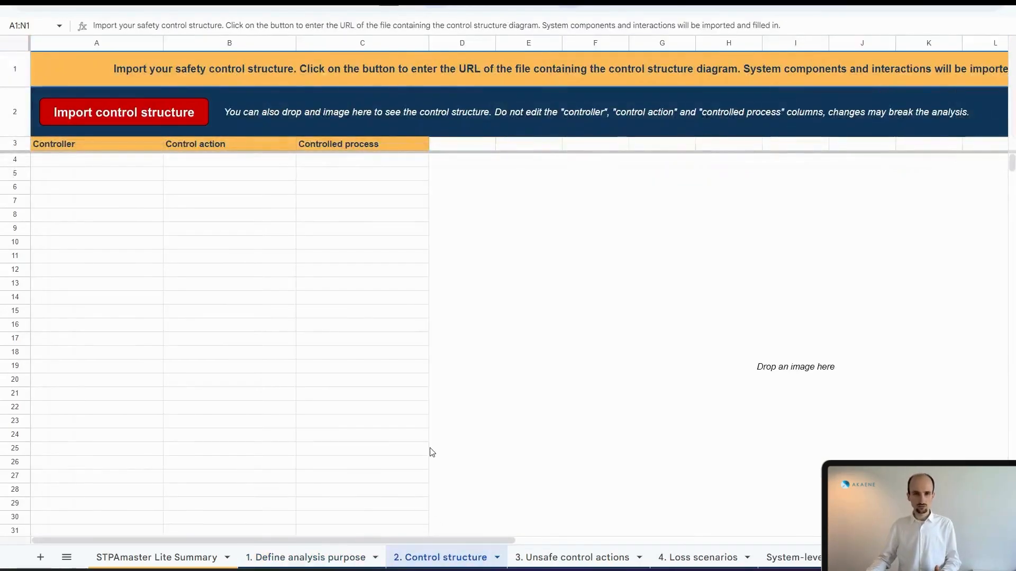